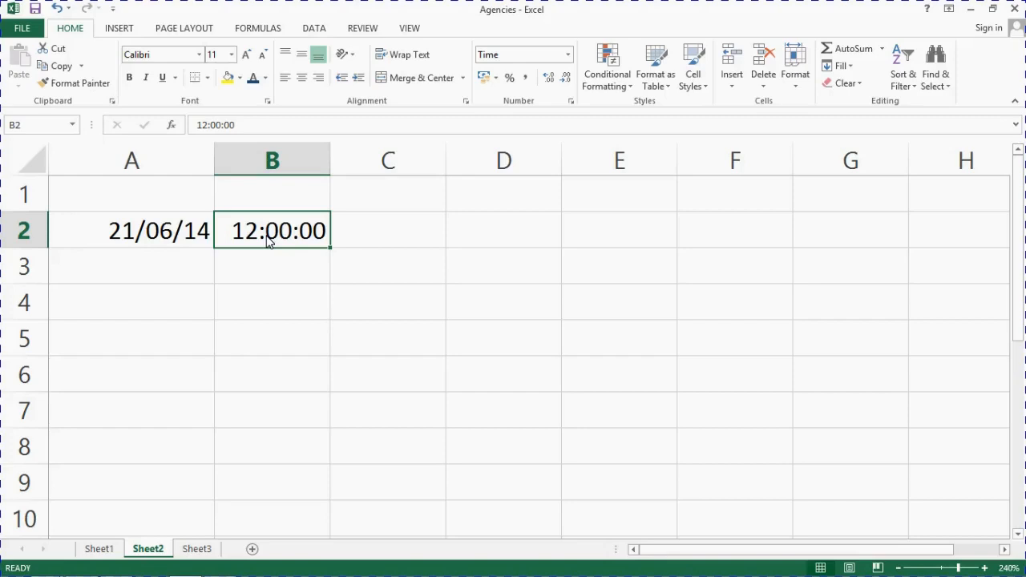
- Format the time in cell B2 with the custom number format h:mm am/pm
{"action": "right_click", "coordinate": [270, 242]}
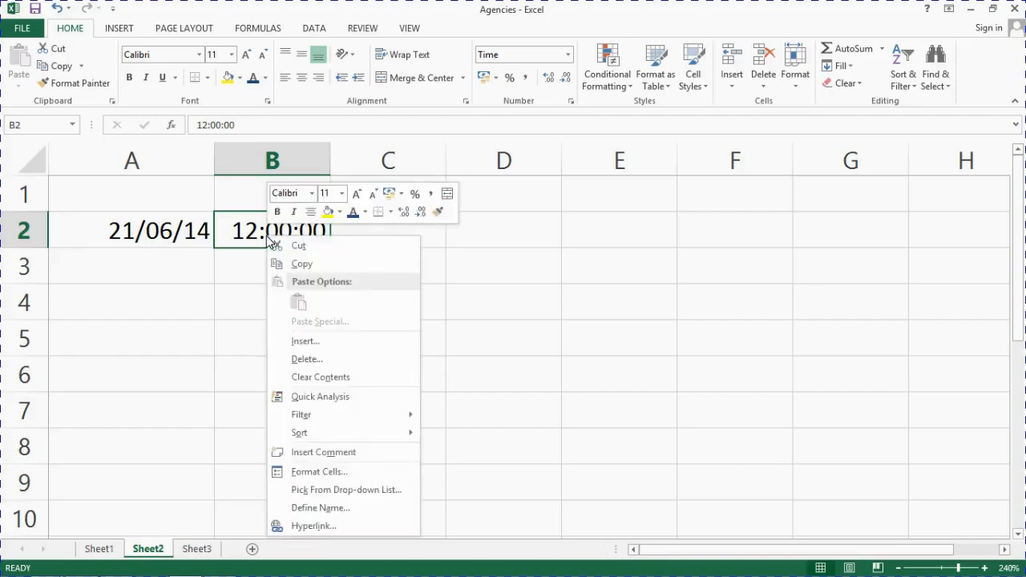
{"action": "left_click", "coordinate": [319, 472]}
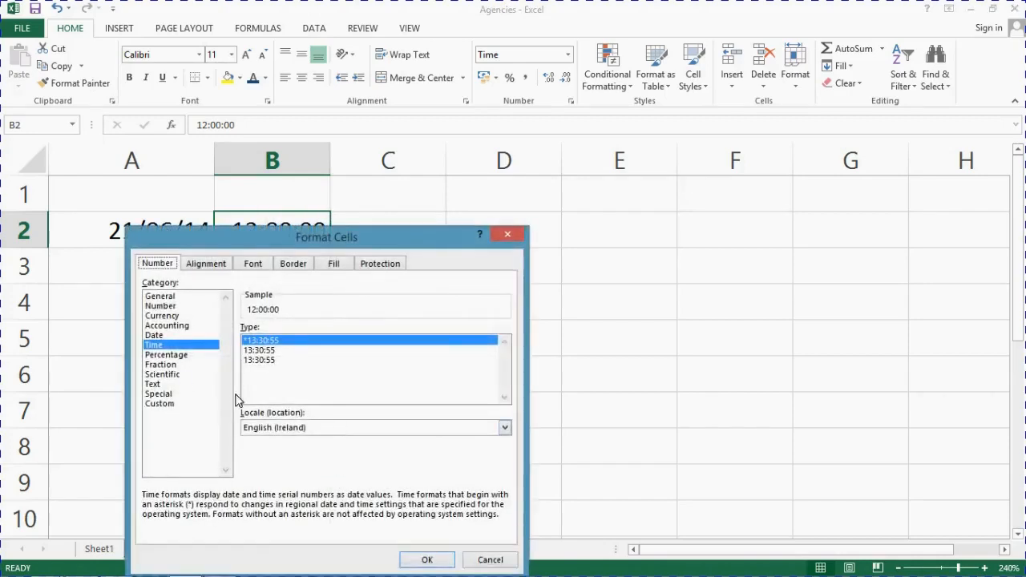
{"action": "left_click", "coordinate": [269, 351]}
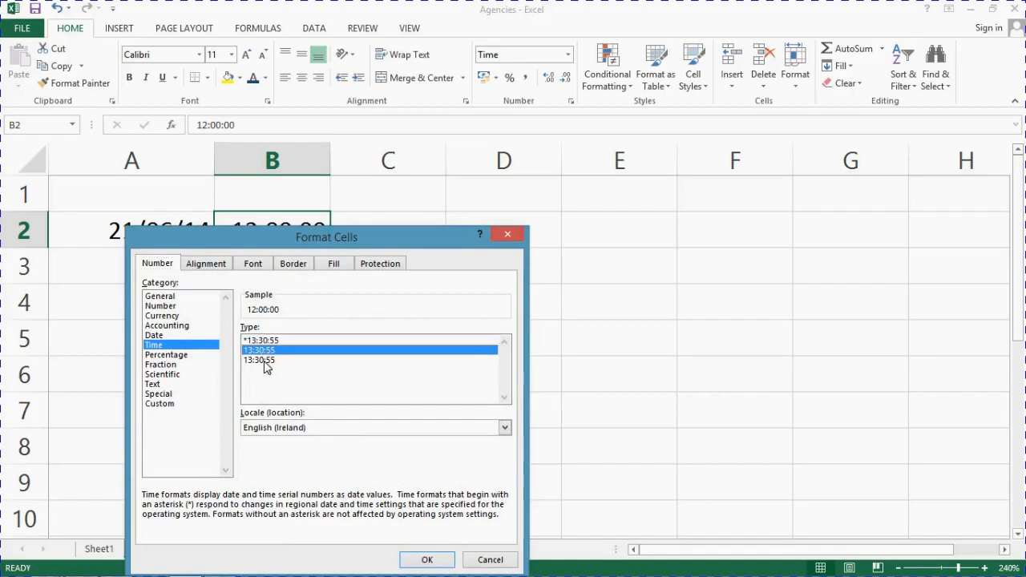
{"action": "left_click", "coordinate": [265, 361]}
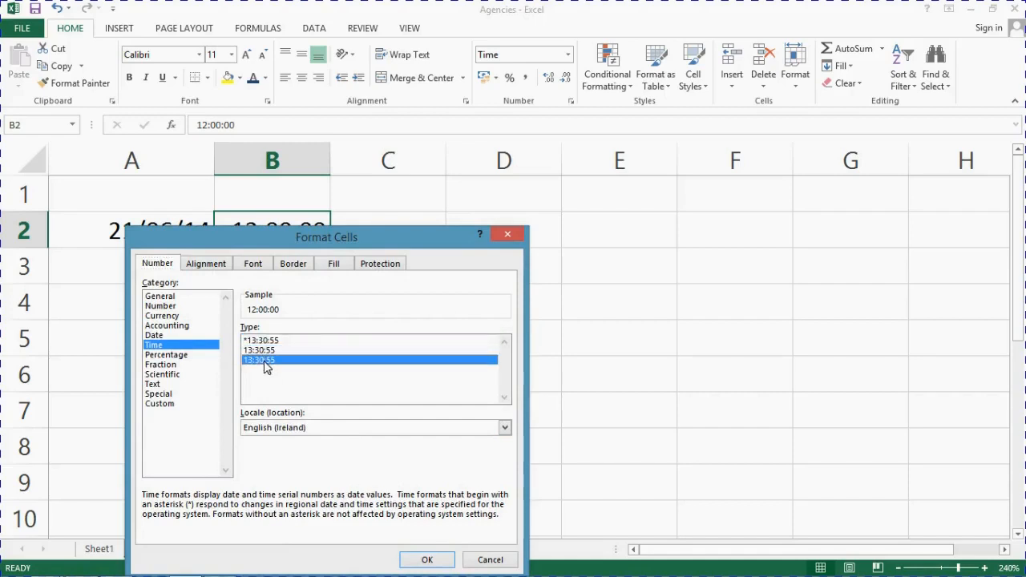
{"action": "left_click", "coordinate": [159, 404]}
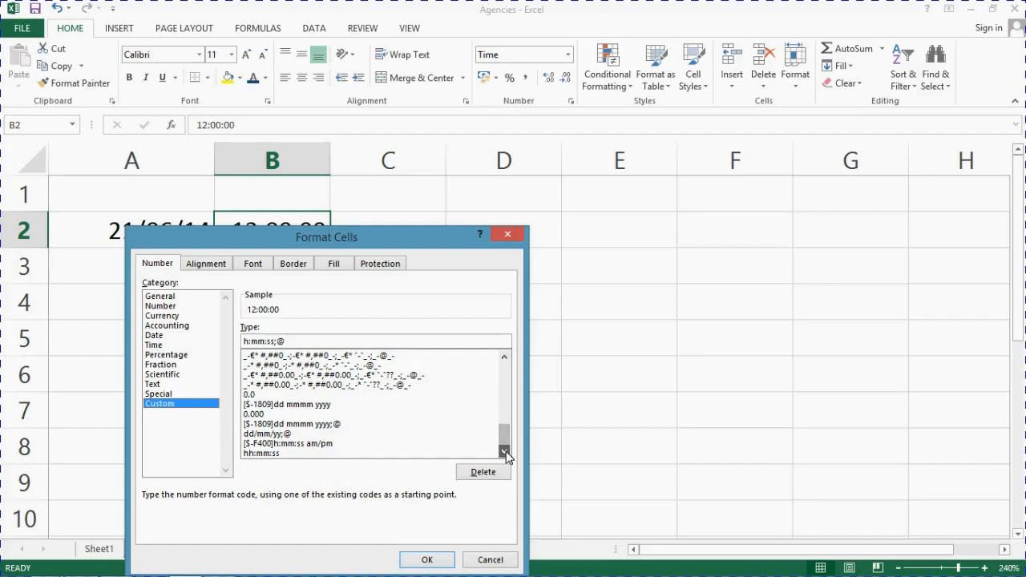
{"action": "left_click", "coordinate": [269, 453]}
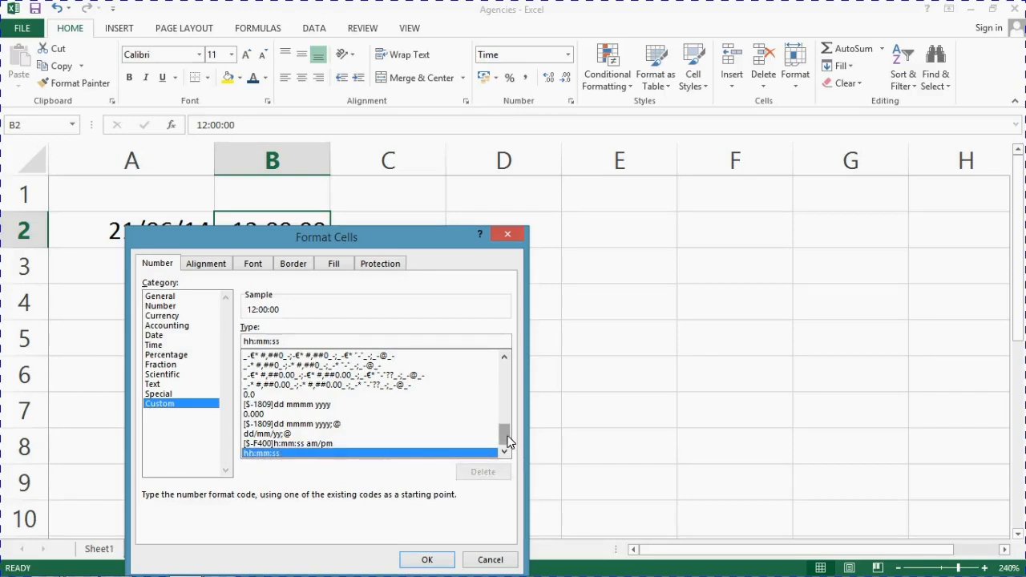
{"action": "left_click_drag", "start_coordinate": [506, 439], "coordinate": [506, 419]}
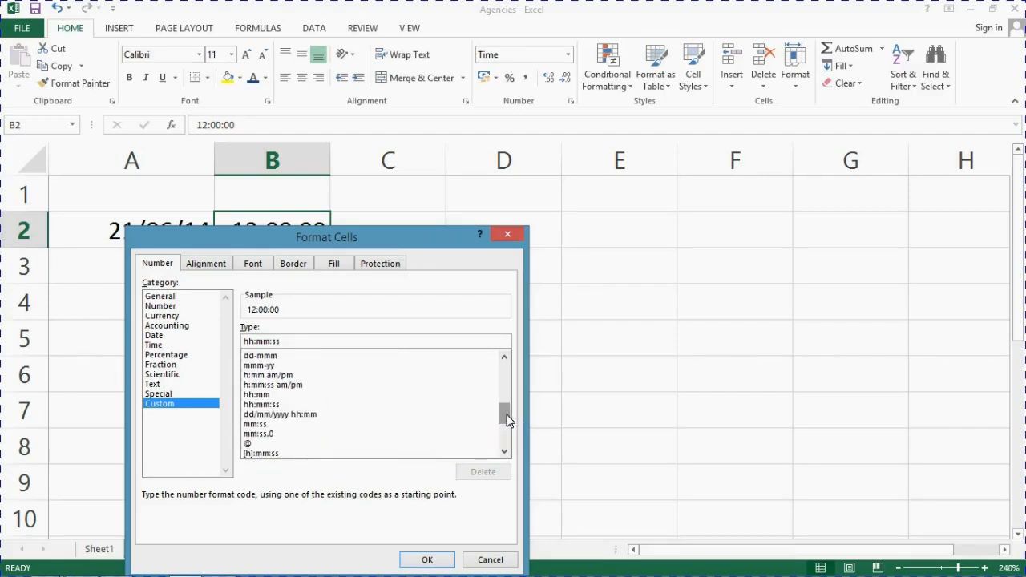
{"action": "left_click", "coordinate": [258, 394]}
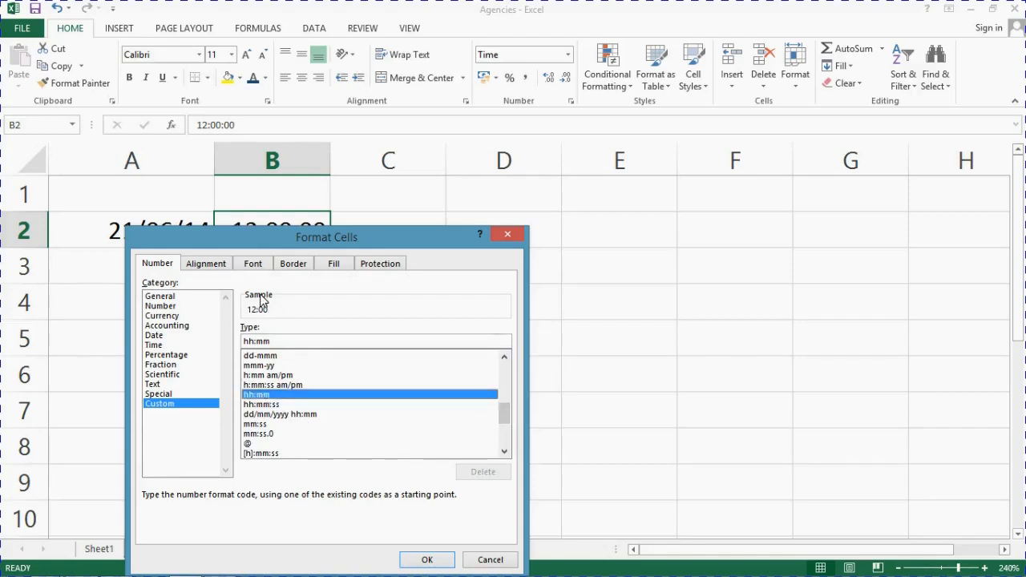
{"action": "left_click", "coordinate": [278, 376]}
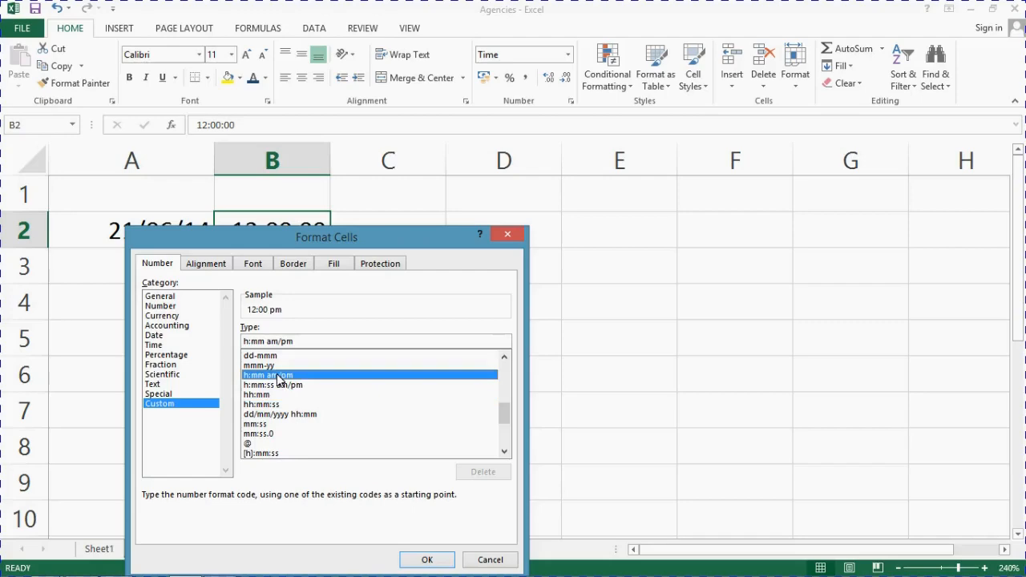
{"action": "left_click", "coordinate": [426, 561]}
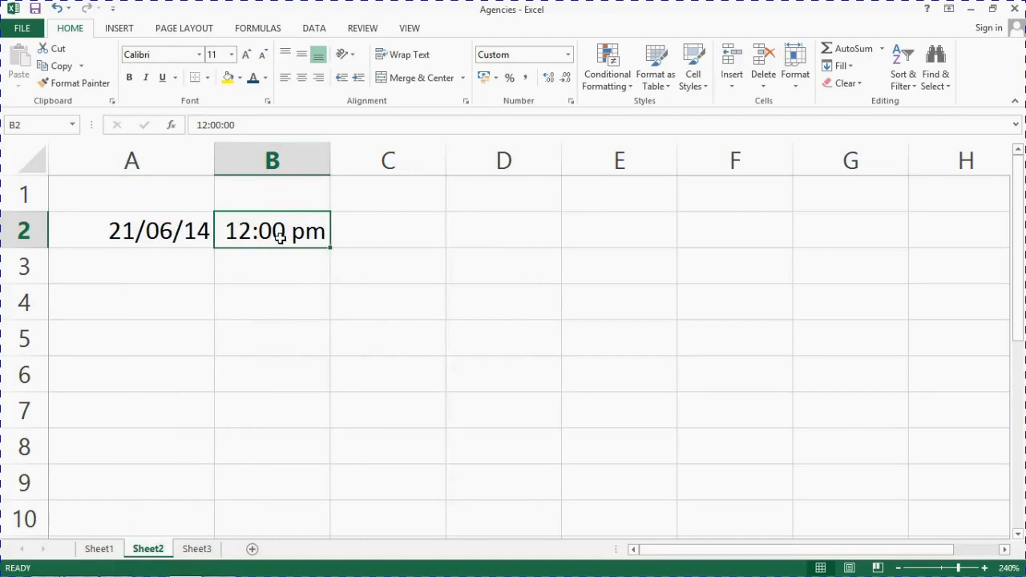
- Change the minutes of the time in cell B2 so it reads 12:05
{"action": "left_click", "coordinate": [216, 125]}
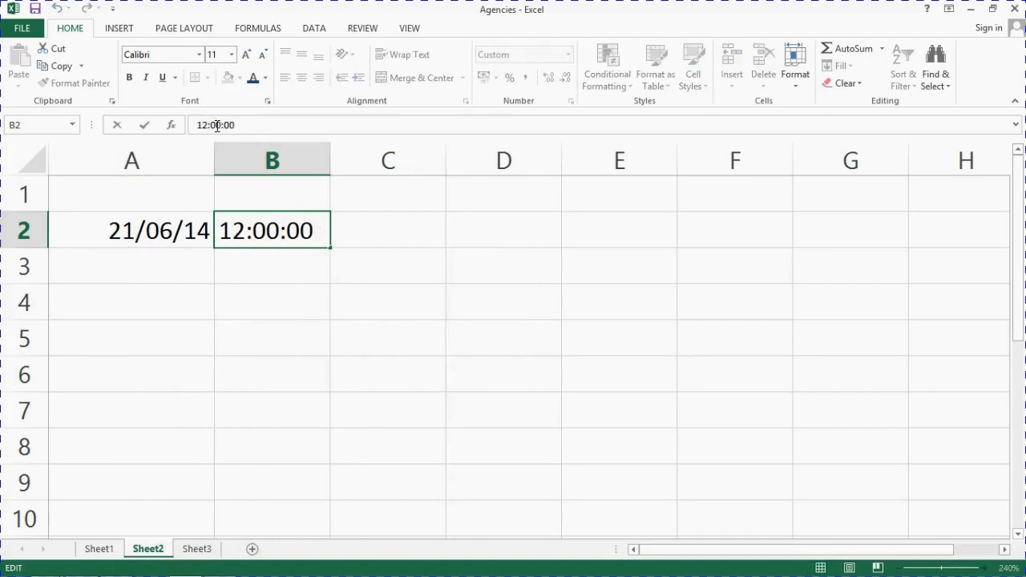
{"action": "left_click_drag", "start_coordinate": [219, 125], "coordinate": [221, 126]}
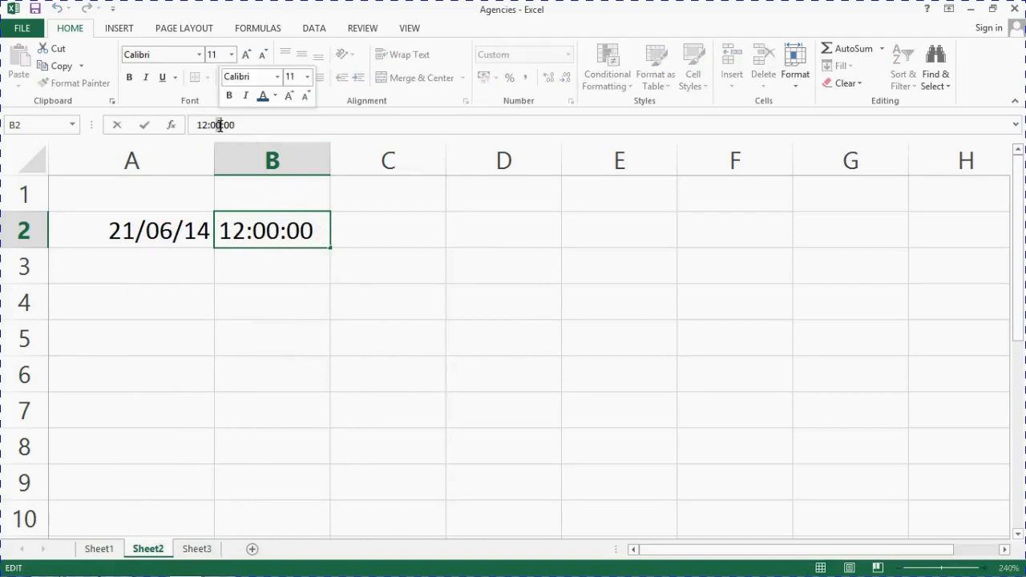
{"action": "type", "text": "5"}
{"action": "key", "text": "Return"}
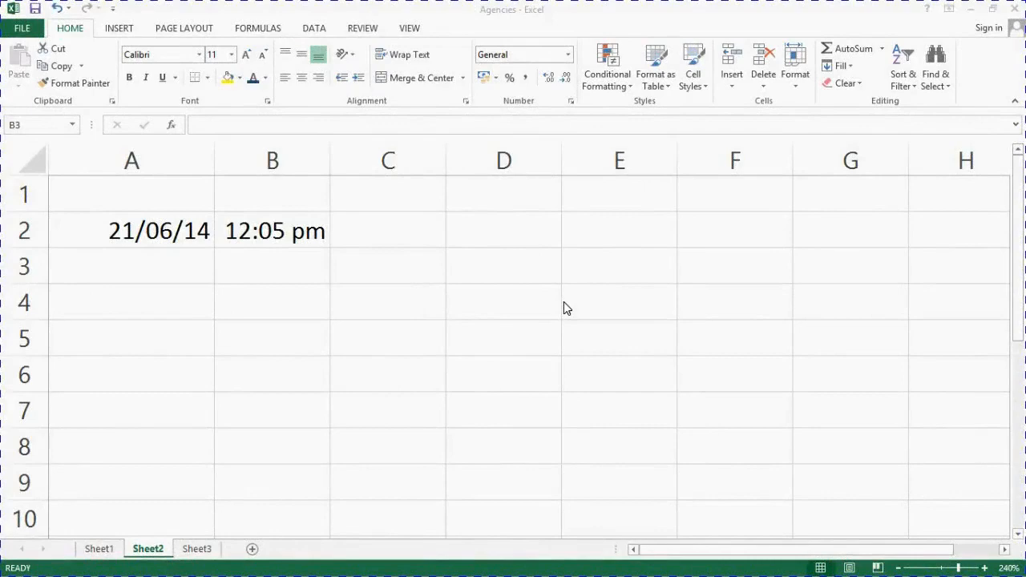
- On Sheet1, fill the city names in A2:A14 with Blue, Accent 5, Lighter 80%
{"action": "left_click", "coordinate": [97, 549]}
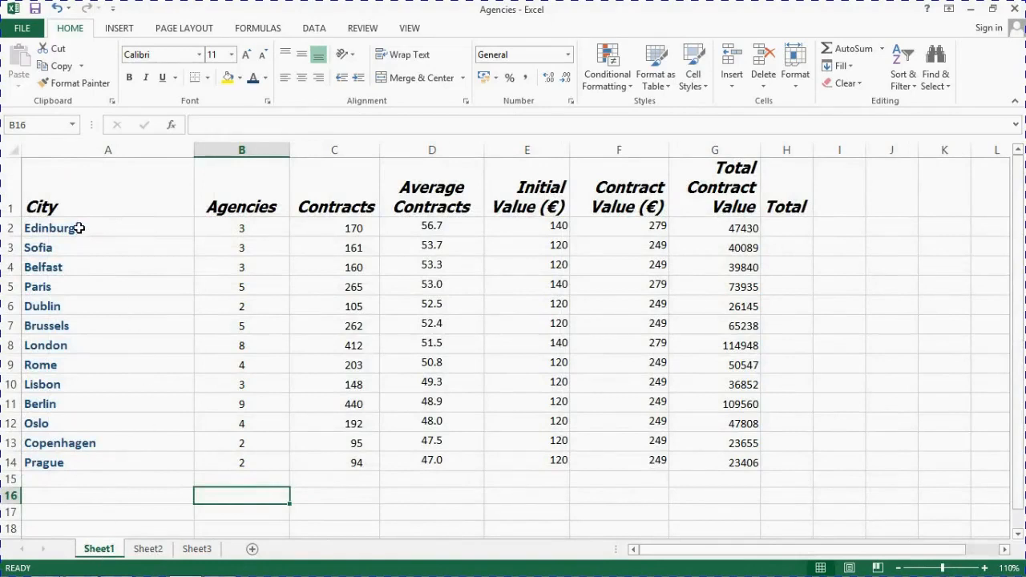
{"action": "left_click_drag", "start_coordinate": [79, 227], "coordinate": [95, 463]}
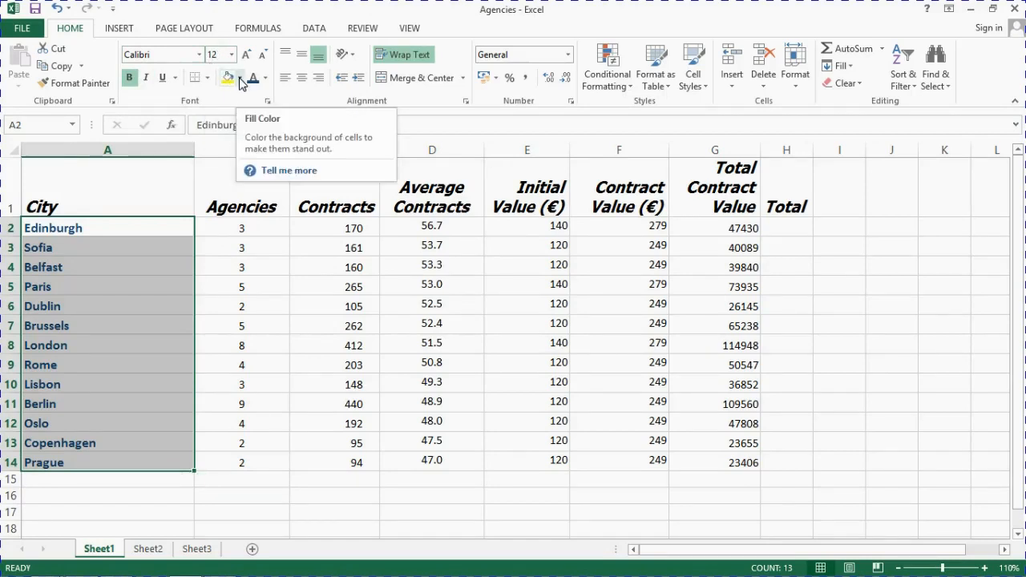
{"action": "left_click", "coordinate": [240, 79]}
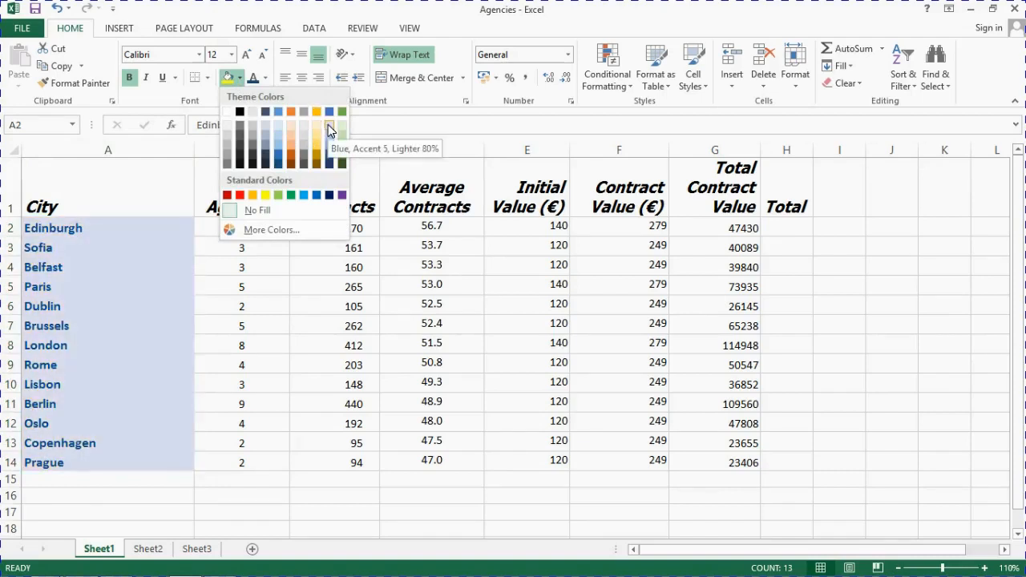
{"action": "left_click", "coordinate": [328, 126]}
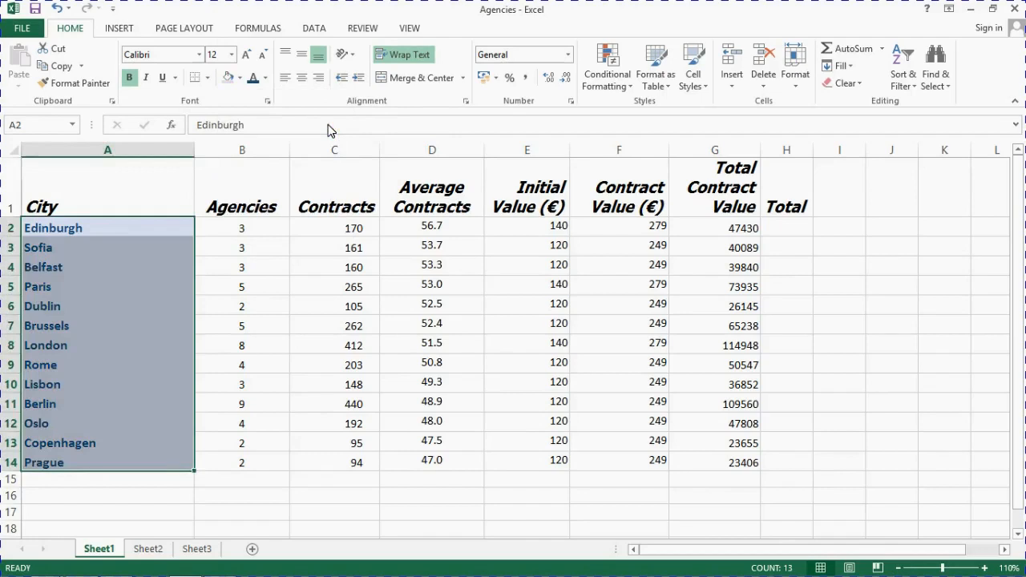
- Copy the city cells A2:A14 and paste only their formatting onto the total contract values in G2:G14
{"action": "right_click", "coordinate": [175, 292]}
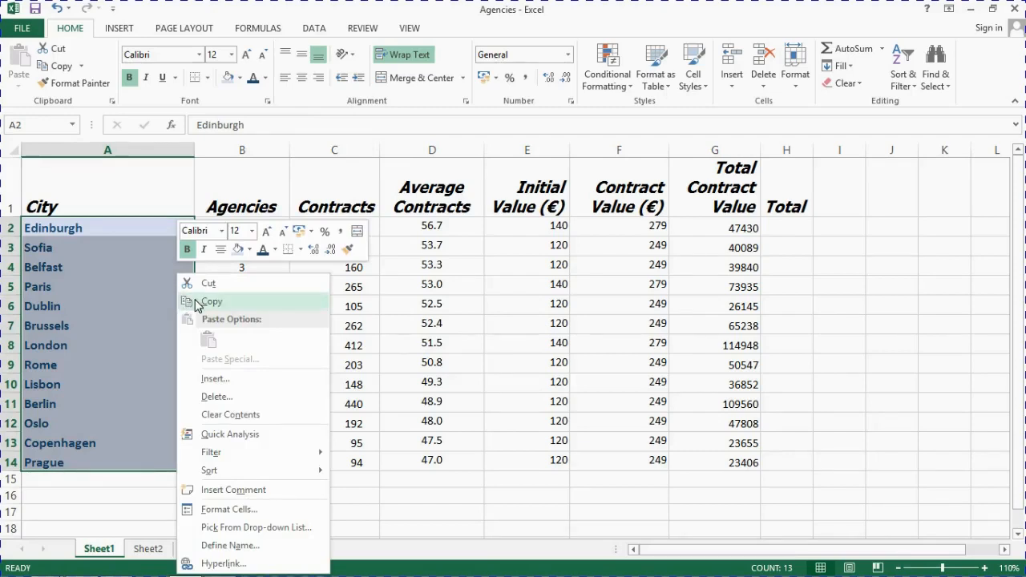
{"action": "left_click", "coordinate": [209, 301]}
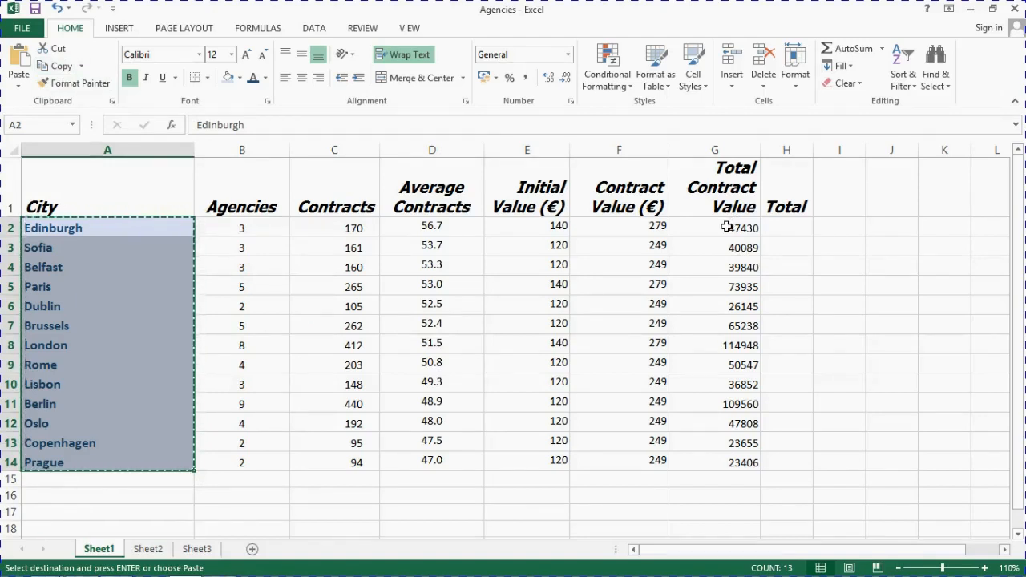
{"action": "left_click_drag", "start_coordinate": [727, 228], "coordinate": [730, 463]}
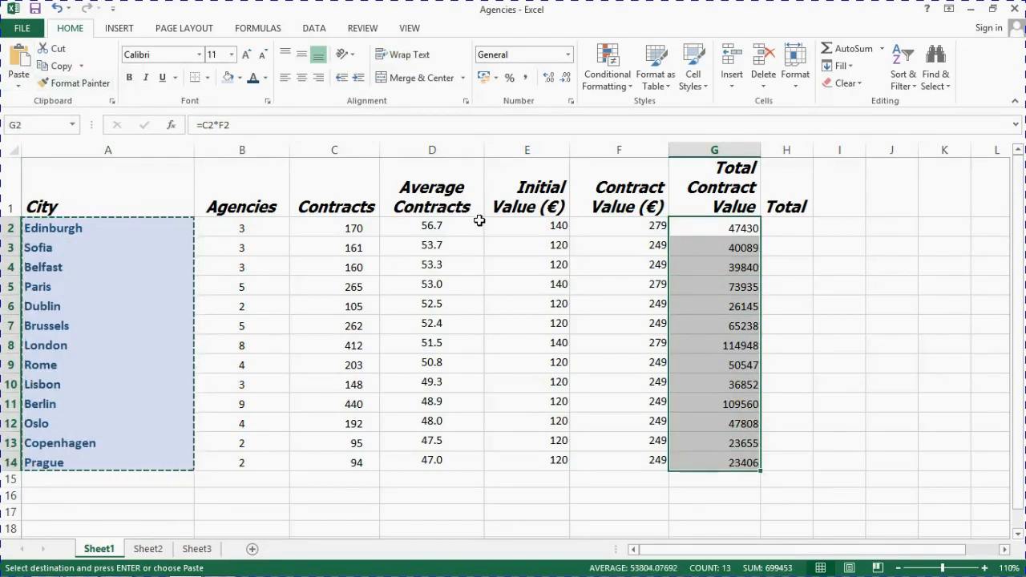
{"action": "right_click", "coordinate": [692, 273]}
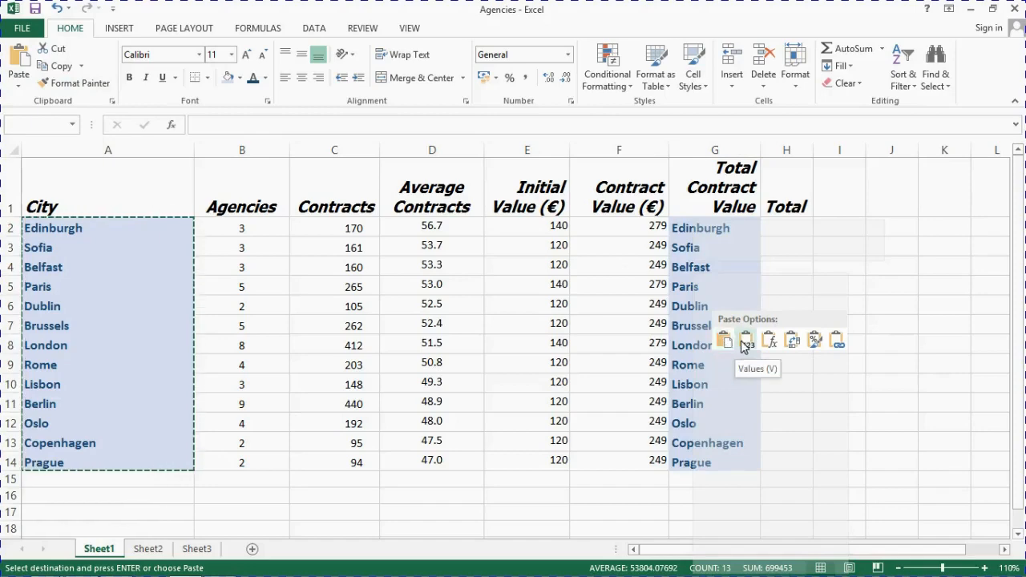
{"action": "left_click", "coordinate": [815, 340]}
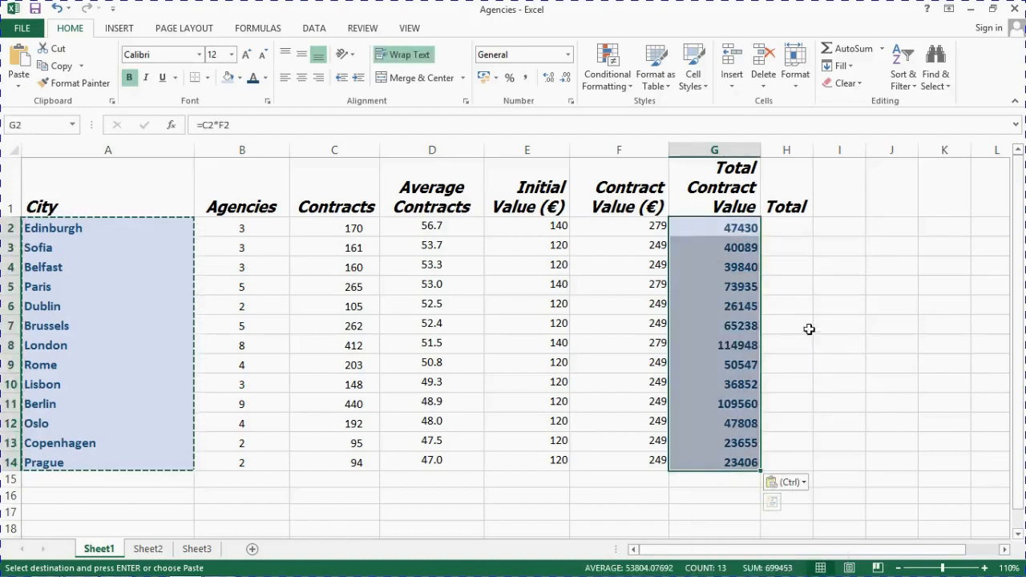
{"action": "left_click", "coordinate": [808, 319]}
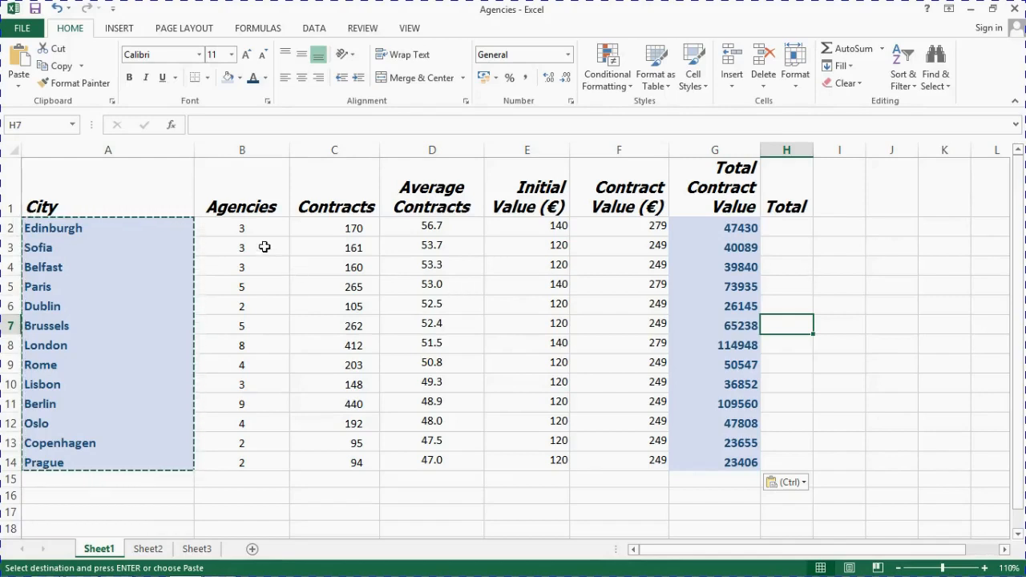
- Set the font size of the City heading in A1 to 20
{"action": "left_click", "coordinate": [96, 193]}
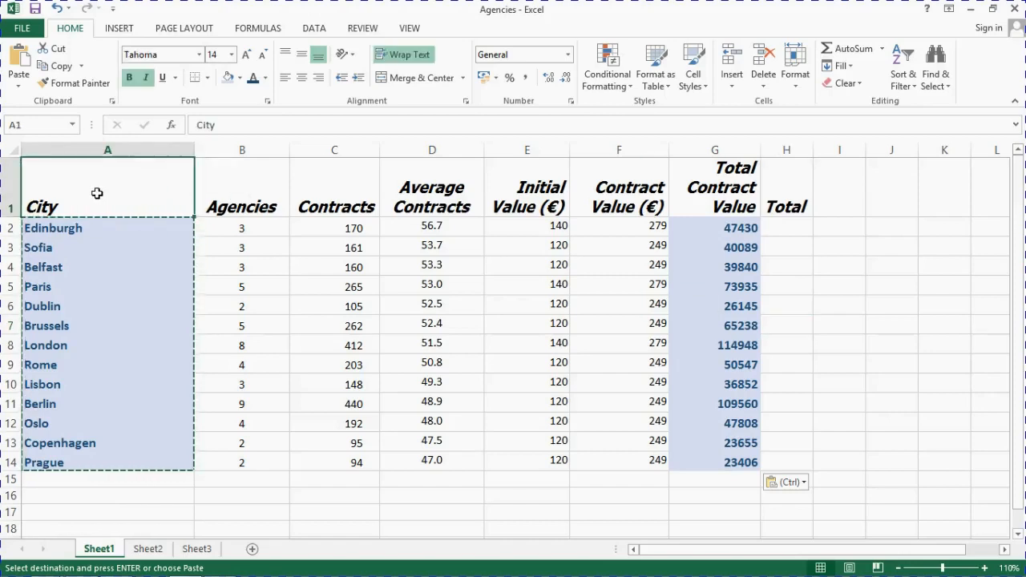
{"action": "left_click", "coordinate": [232, 54]}
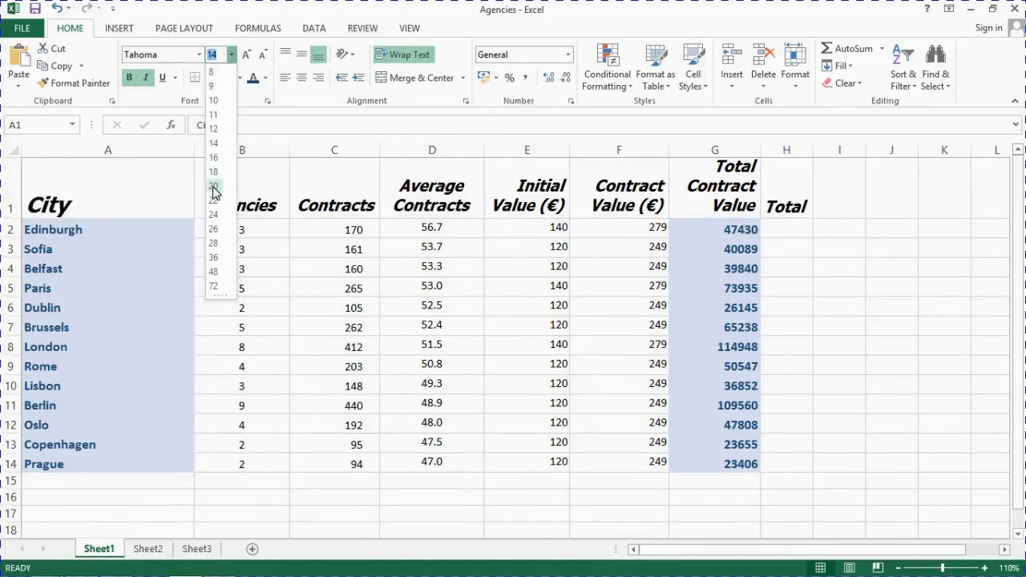
{"action": "left_click", "coordinate": [214, 188]}
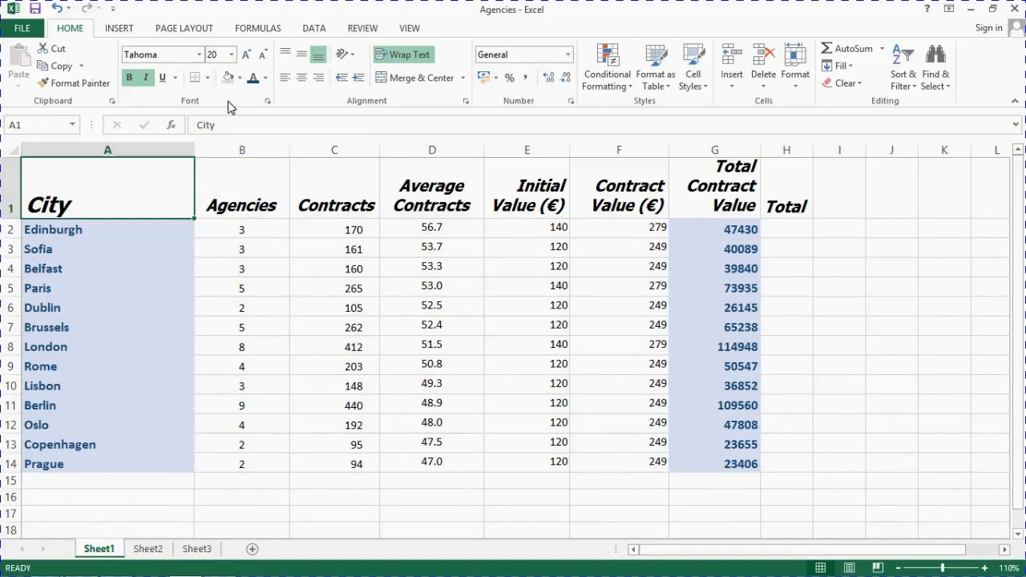
- Give the City heading in A1 a red font colour and a light orange fill
{"action": "left_click", "coordinate": [265, 78]}
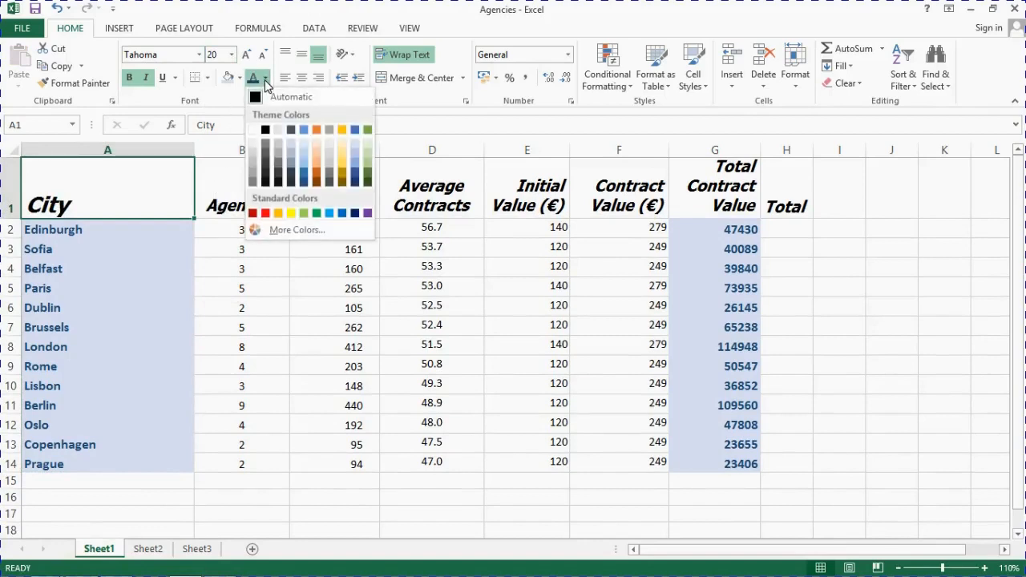
{"action": "left_click", "coordinate": [265, 214]}
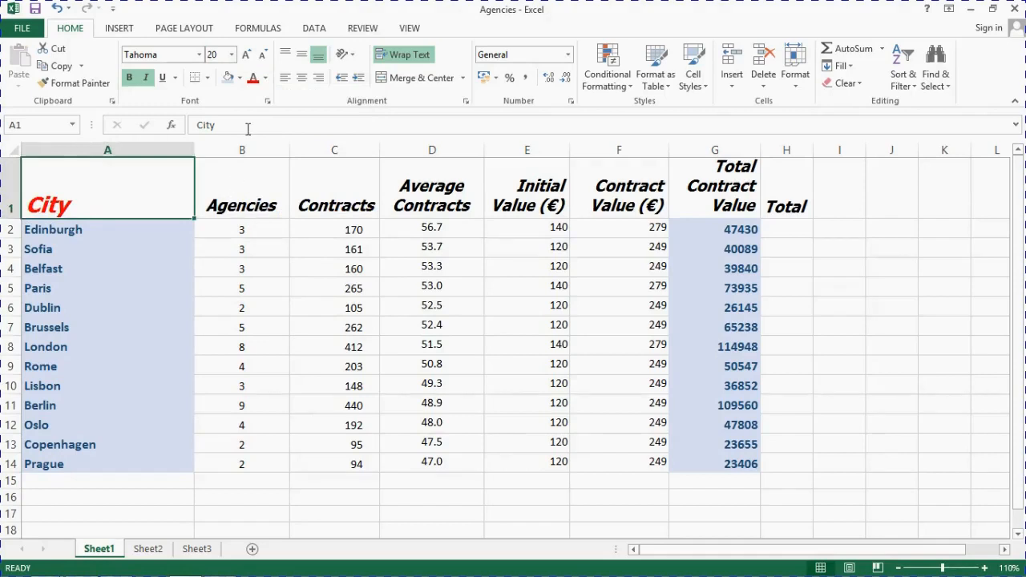
{"action": "left_click", "coordinate": [240, 78]}
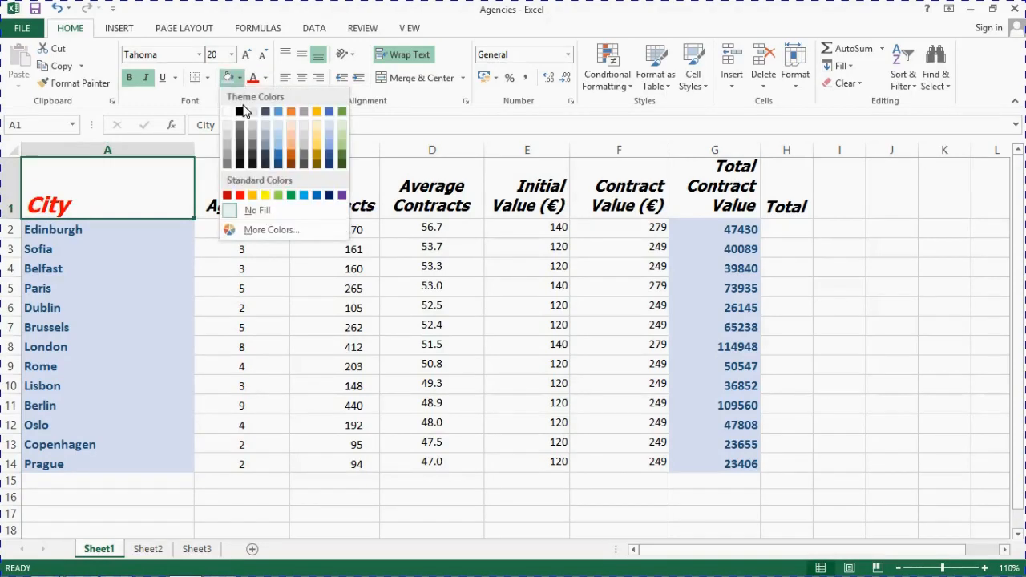
{"action": "left_click", "coordinate": [296, 144]}
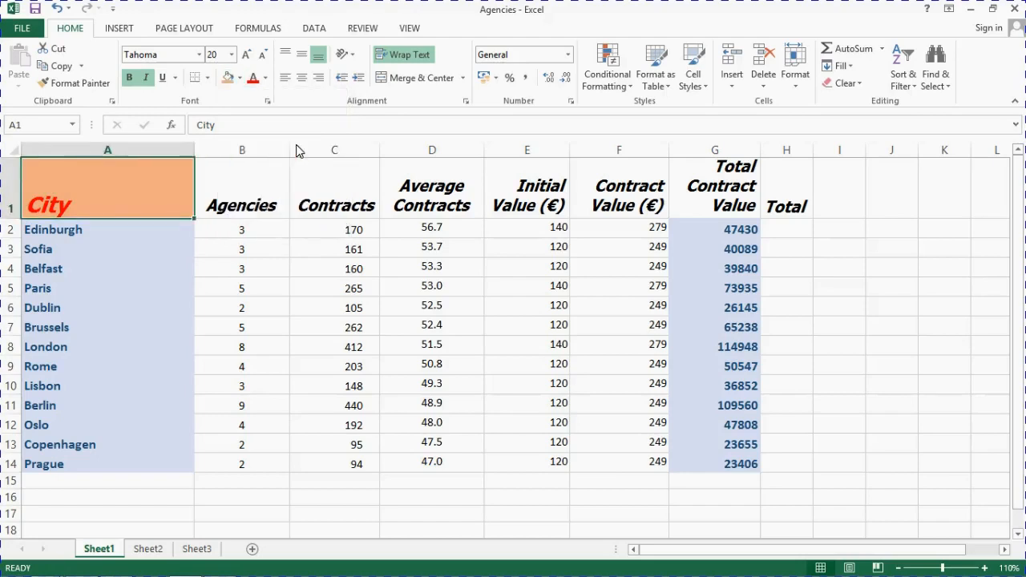
- Copy the City heading in A1 and paste only its formatting onto the Total Contract Value heading in G1
{"action": "right_click", "coordinate": [103, 185]}
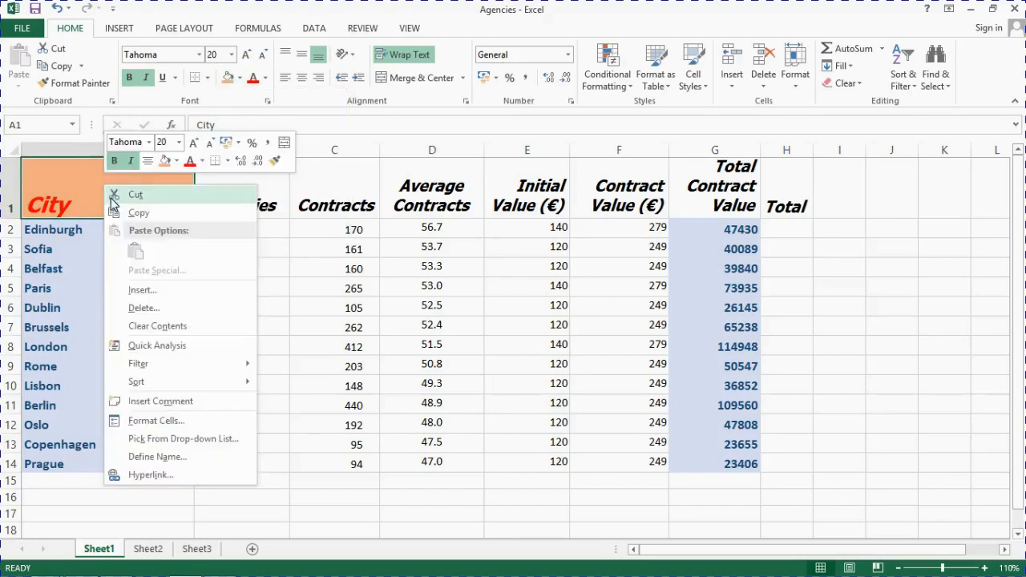
{"action": "left_click", "coordinate": [120, 214]}
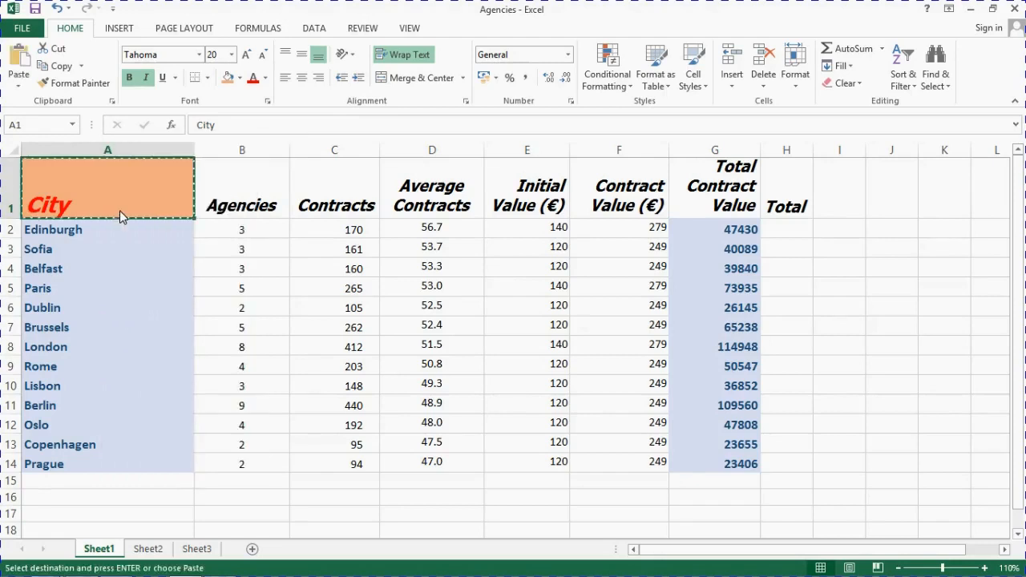
{"action": "left_click", "coordinate": [719, 169]}
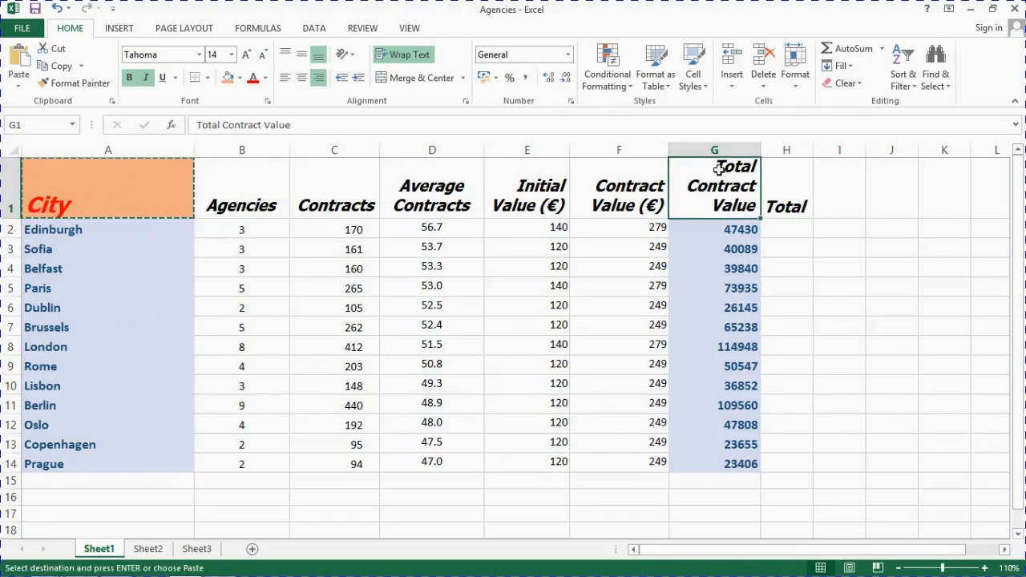
{"action": "right_click", "coordinate": [719, 169]}
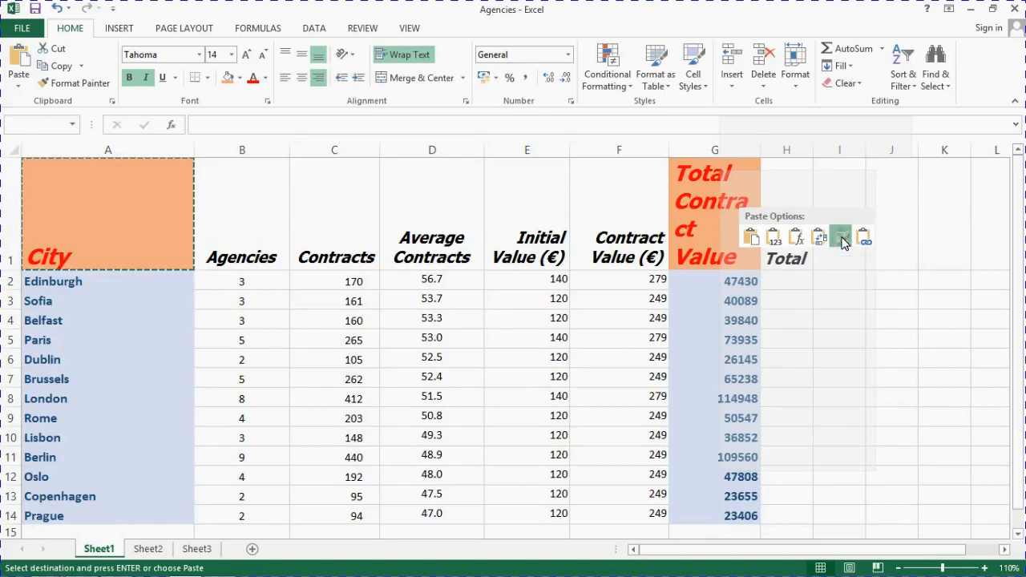
{"action": "left_click", "coordinate": [843, 243]}
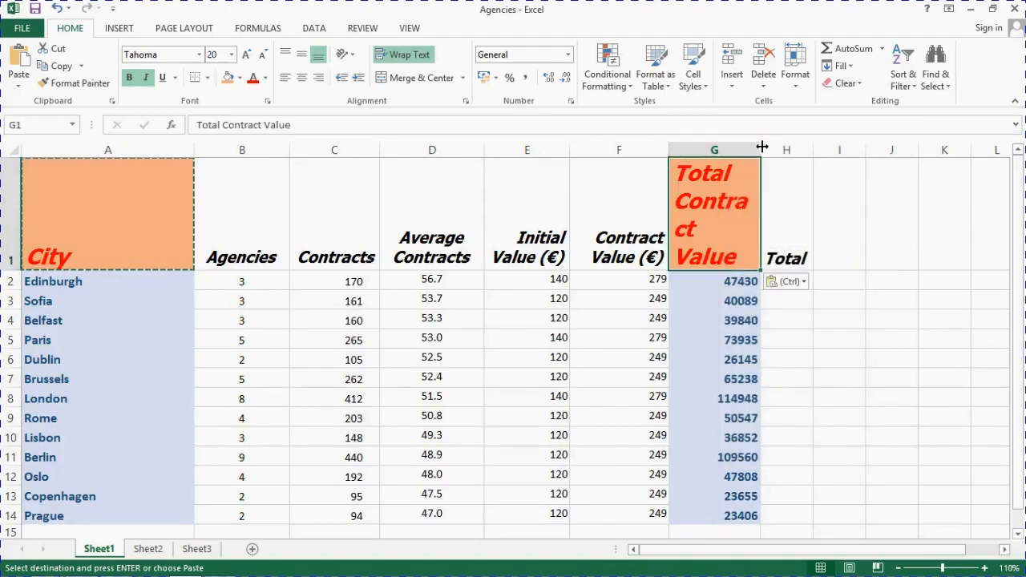
- Widen column G slightly and set the font size of the Total Contract Value heading in G1 to 16
{"action": "left_click_drag", "start_coordinate": [758, 147], "coordinate": [775, 146]}
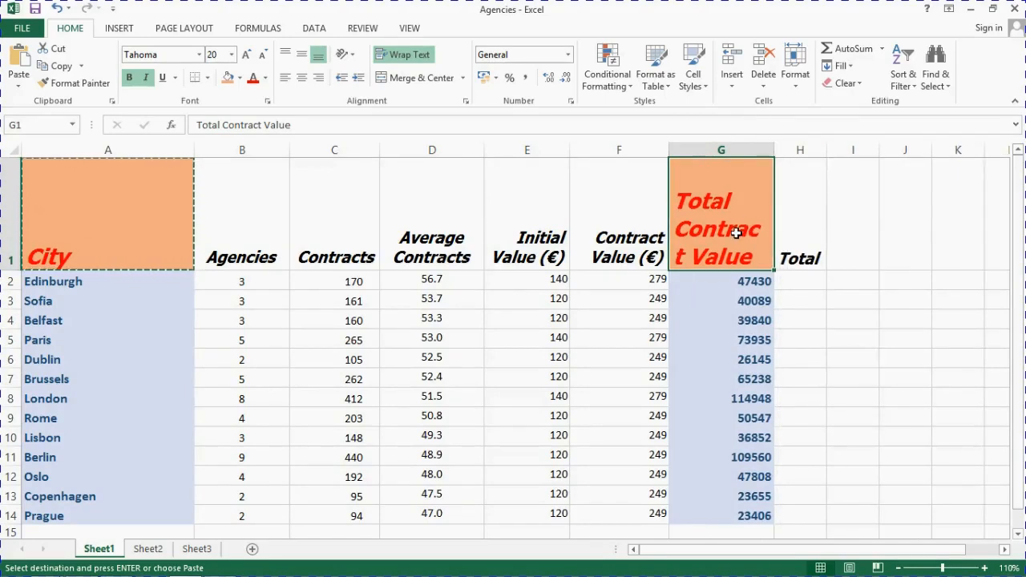
{"action": "left_click", "coordinate": [232, 55]}
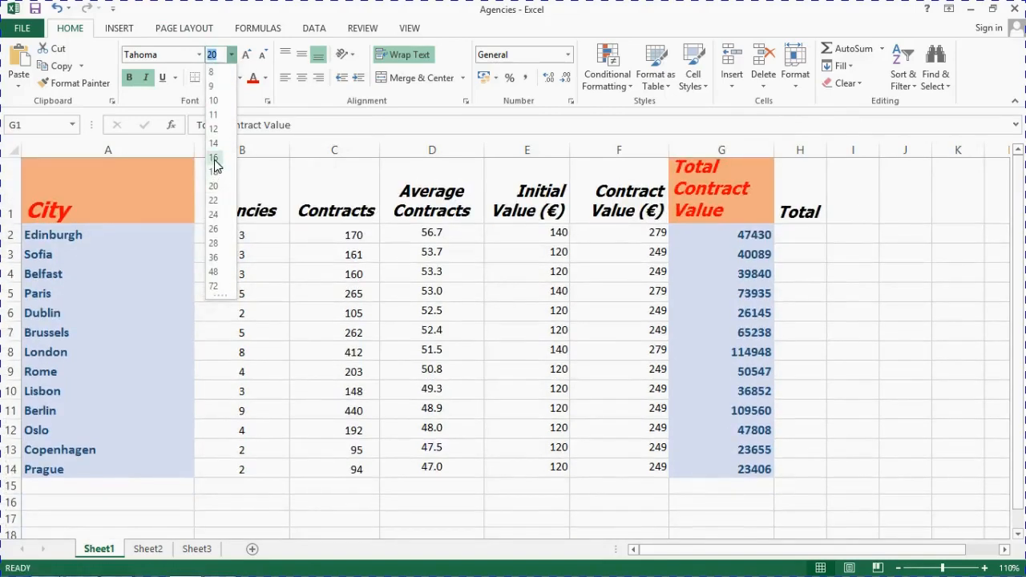
{"action": "left_click", "coordinate": [214, 158]}
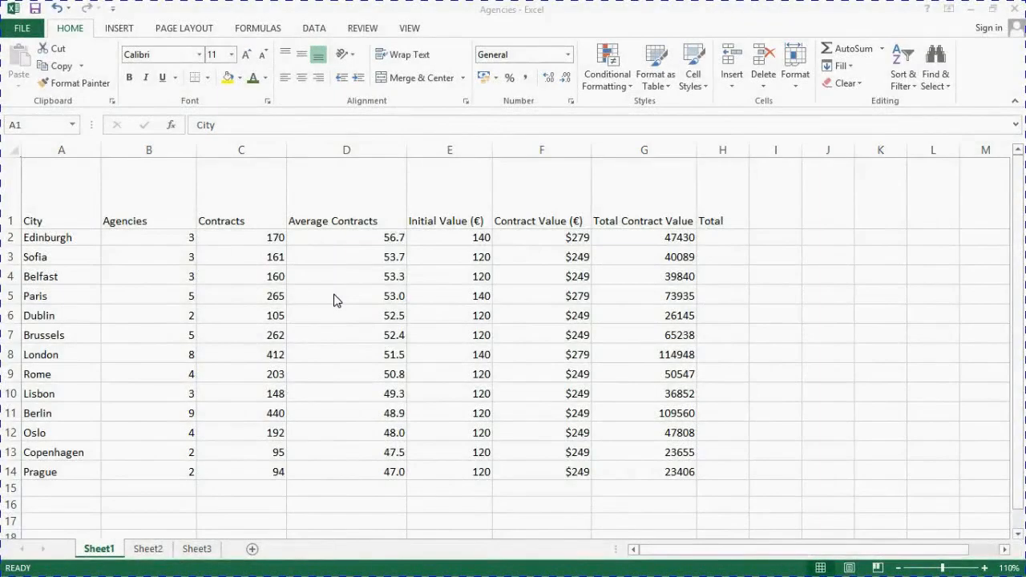
- Make the City and Agencies headings in A1:B1 bold with font size 14
{"action": "left_click", "coordinate": [49, 193]}
{"action": "left_click_drag", "start_coordinate": [57, 193], "coordinate": [112, 195]}
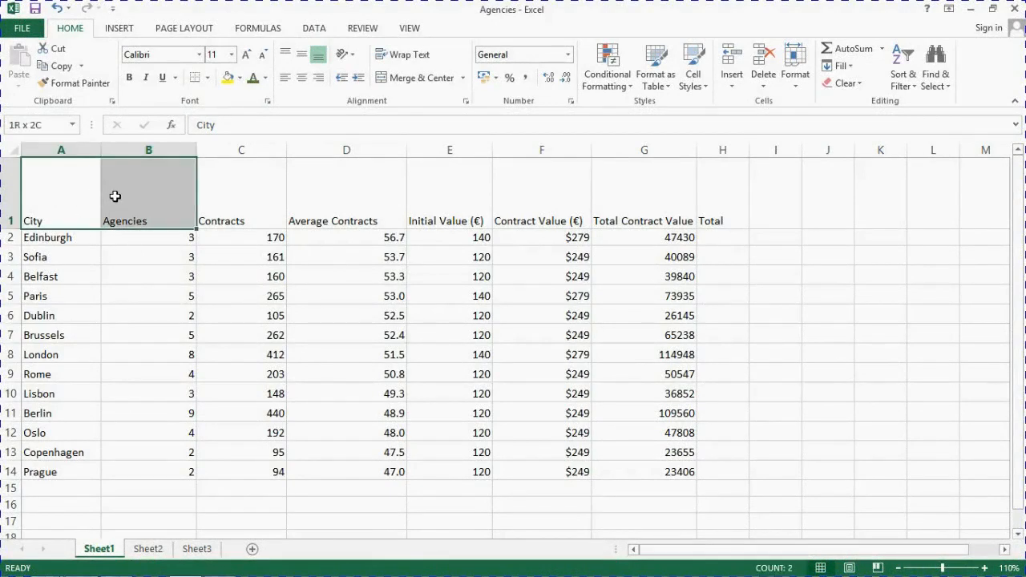
{"action": "left_click", "coordinate": [129, 78]}
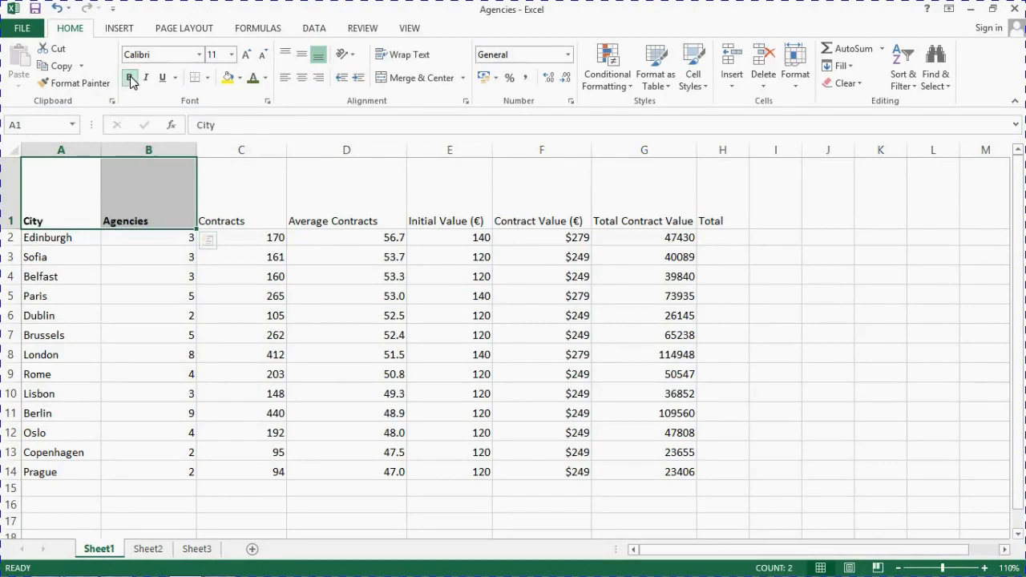
{"action": "left_click", "coordinate": [231, 55]}
{"action": "left_click", "coordinate": [227, 142]}
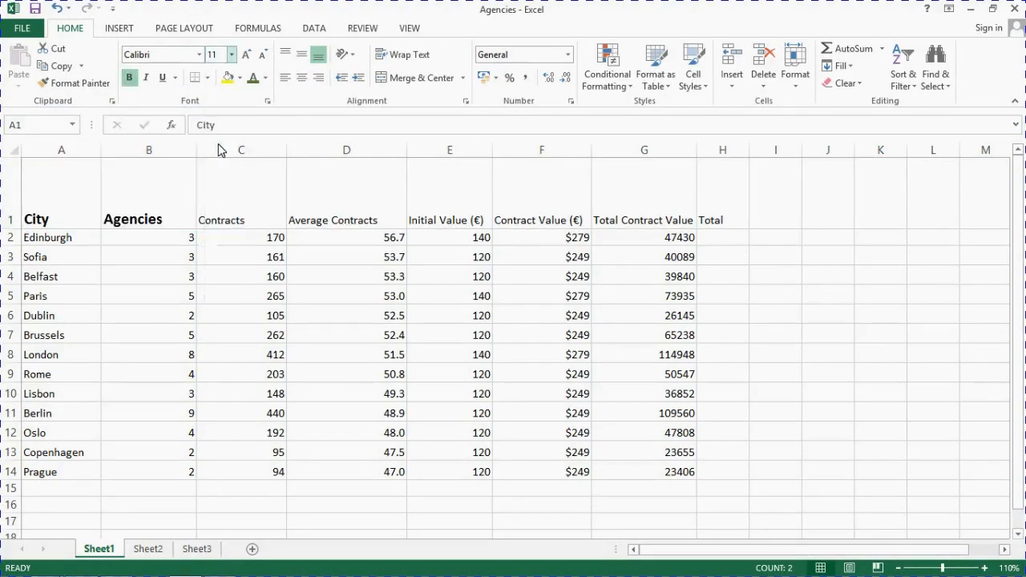
- Give the headings in A1:B1 a dark orange font colour and a dark blue fill
{"action": "left_click", "coordinate": [266, 78]}
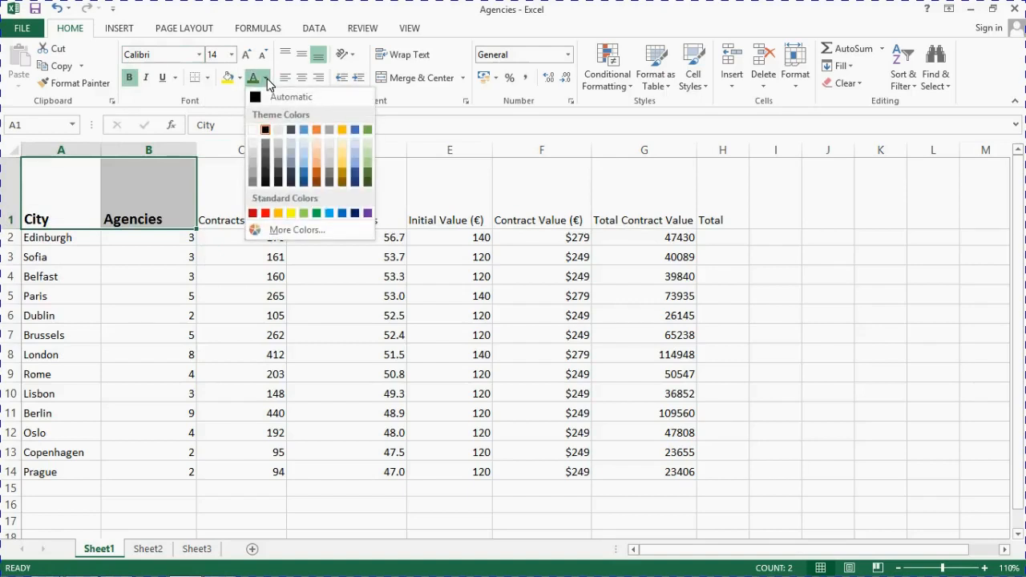
{"action": "left_click", "coordinate": [317, 178]}
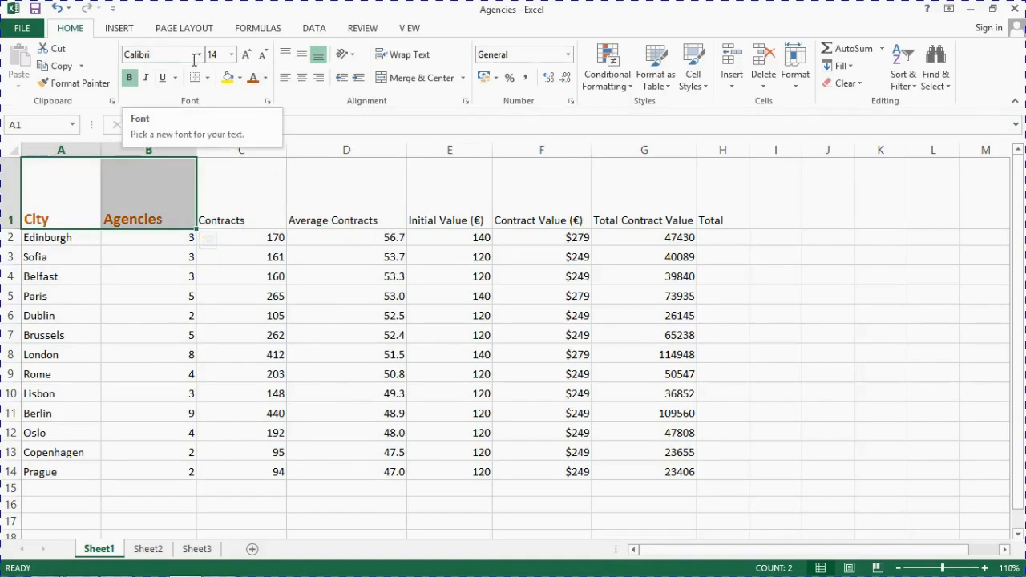
{"action": "left_click", "coordinate": [241, 79]}
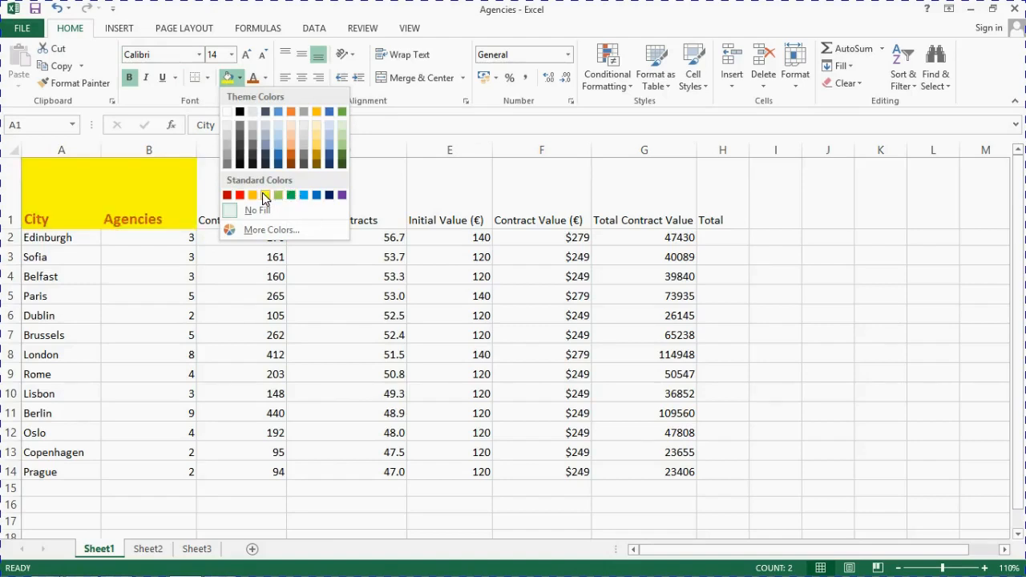
{"action": "left_click", "coordinate": [329, 195]}
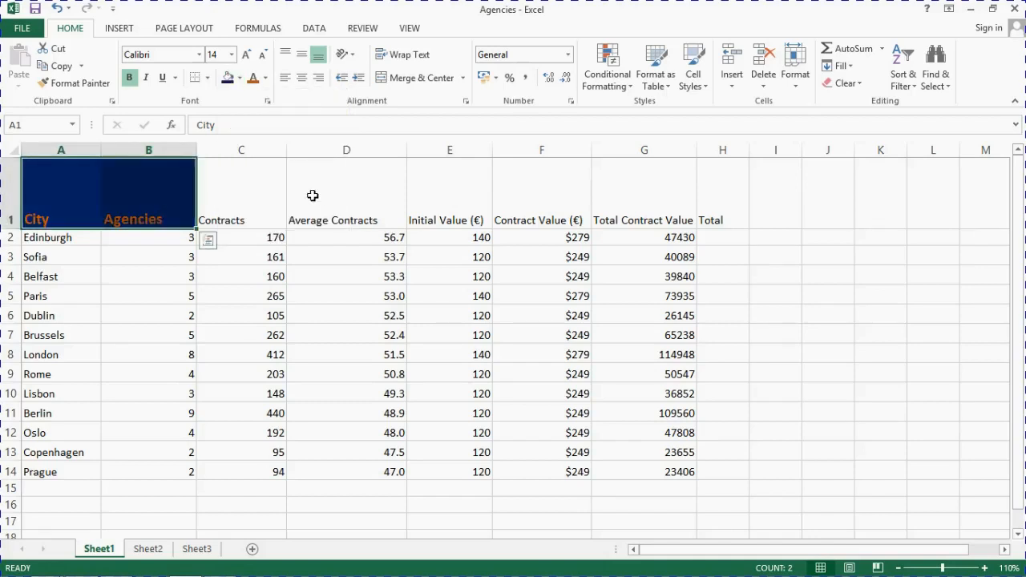
- Copy the formatting of A1:B1 onto the remaining headings in C1:H1 with Format Painter
{"action": "left_click", "coordinate": [77, 84]}
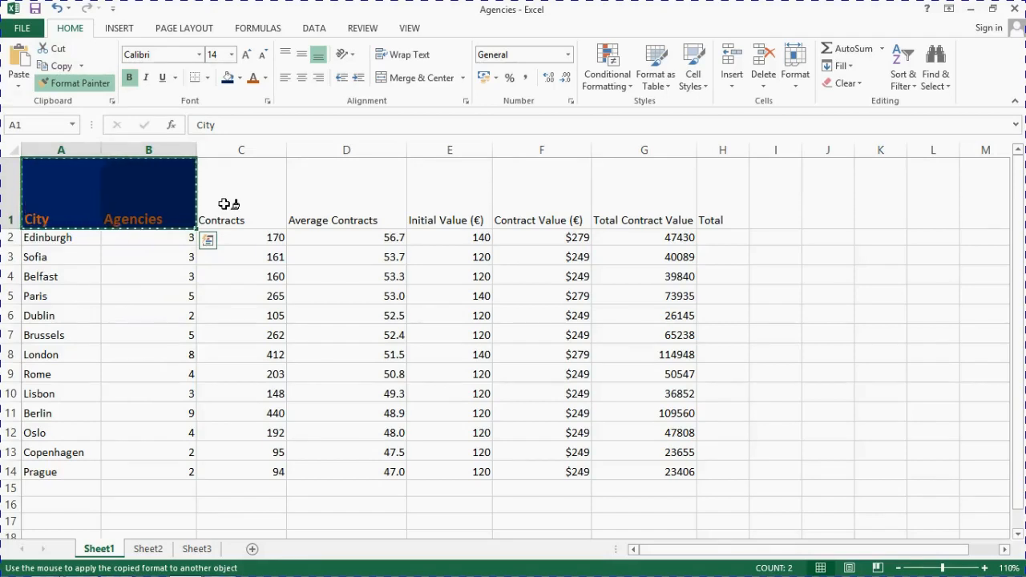
{"action": "mouse_move", "coordinate": [225, 204]}
{"action": "left_mouse_down"}
{"action": "mouse_move", "coordinate": [662, 199]}
{"action": "mouse_move", "coordinate": [707, 187]}
{"action": "left_mouse_up"}
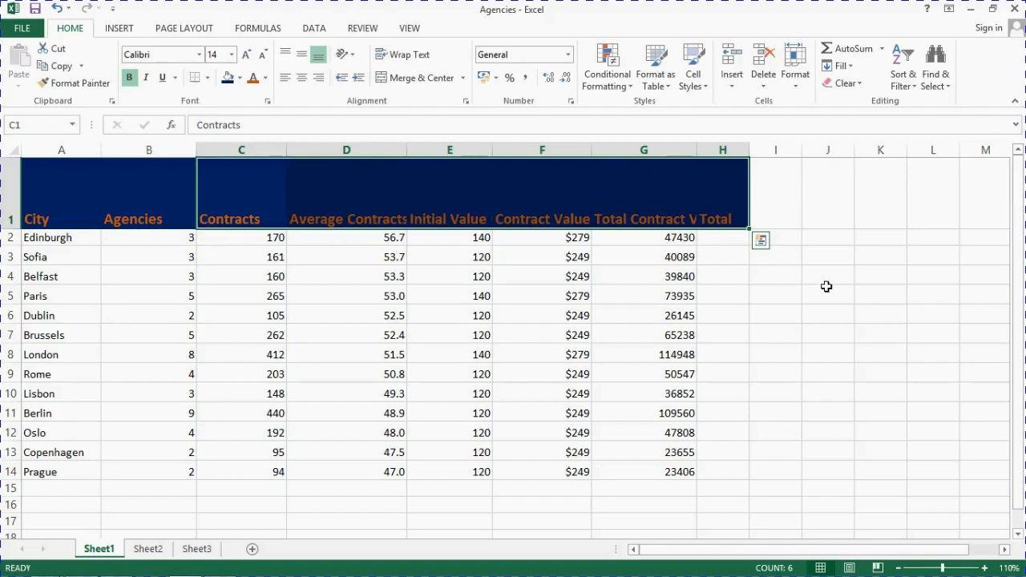
{"action": "left_click", "coordinate": [826, 288]}
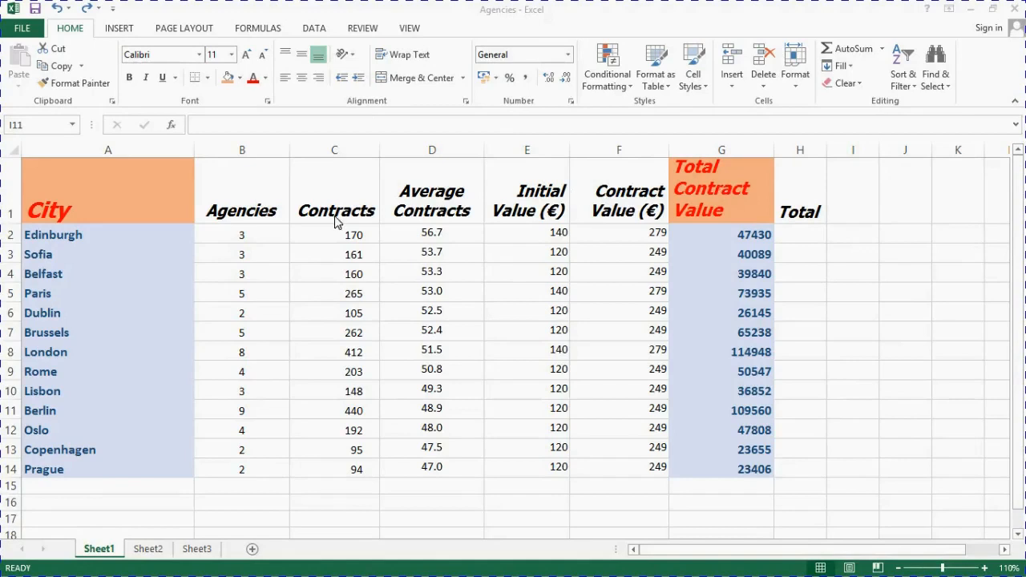
- Clear only the formats from the whole table range A1:H14, and undo the clearing
{"action": "left_click", "coordinate": [15, 152]}
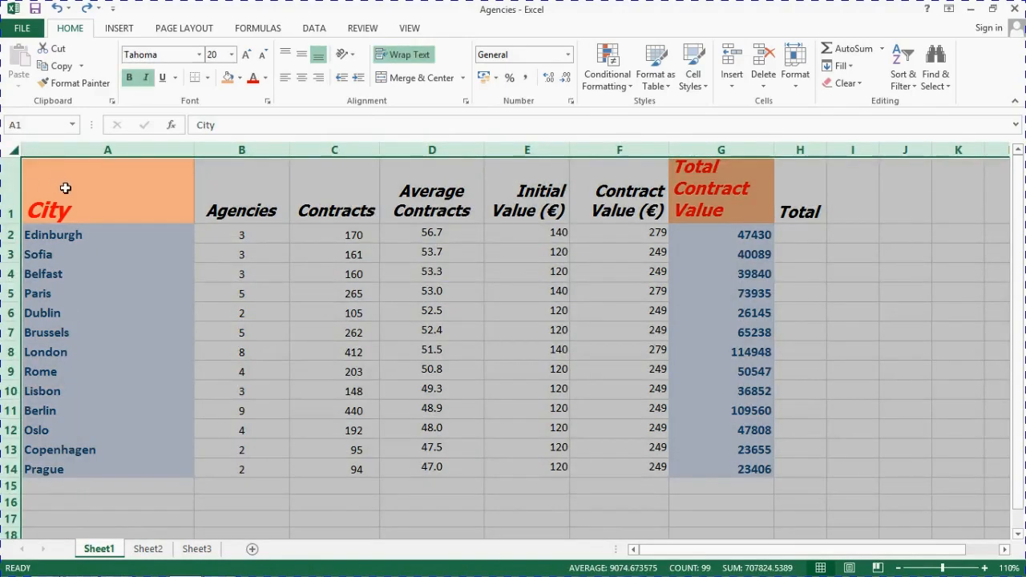
{"action": "left_click", "coordinate": [58, 186]}
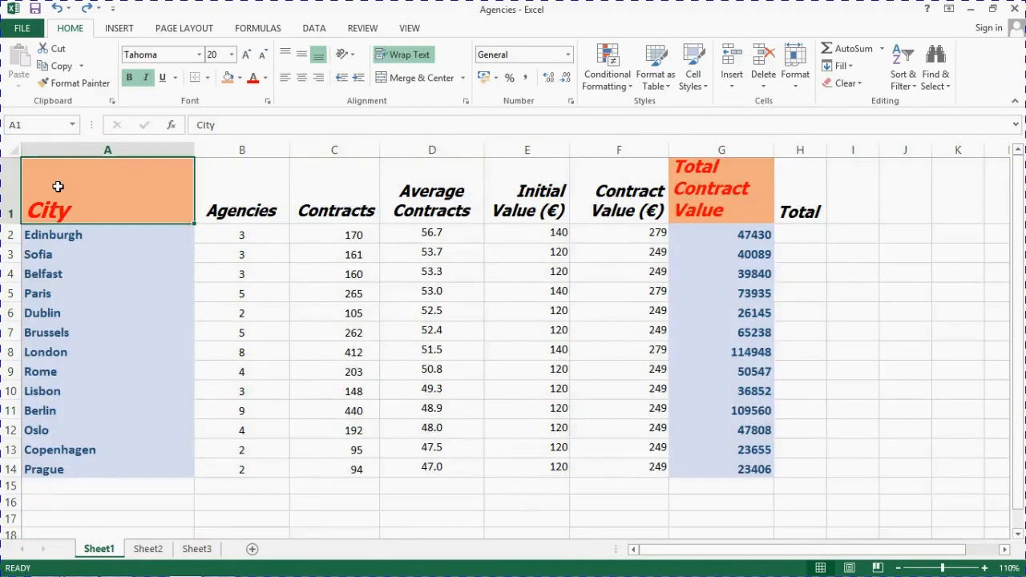
{"action": "left_click_drag", "start_coordinate": [58, 186], "coordinate": [786, 459]}
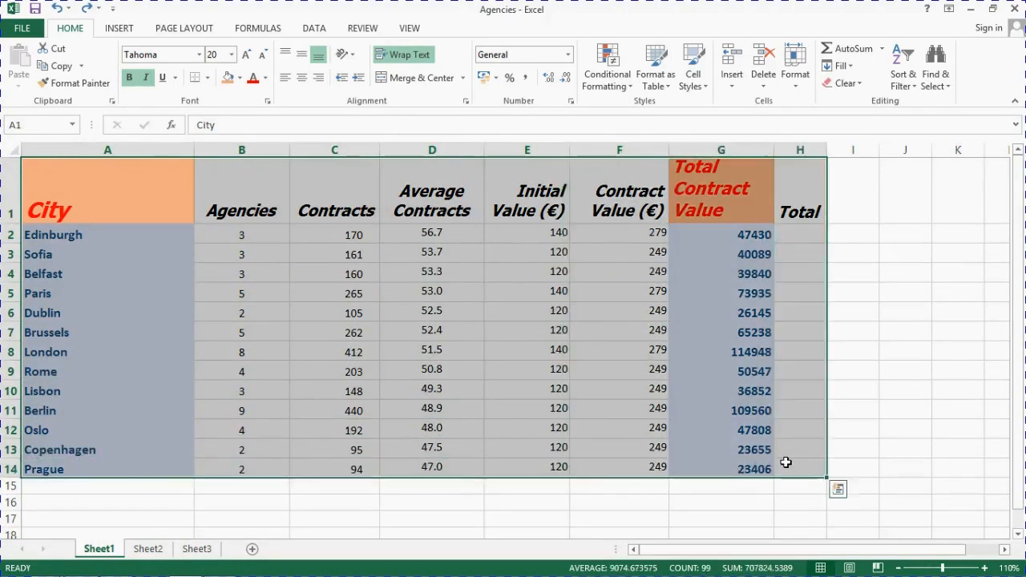
{"action": "left_click", "coordinate": [865, 90]}
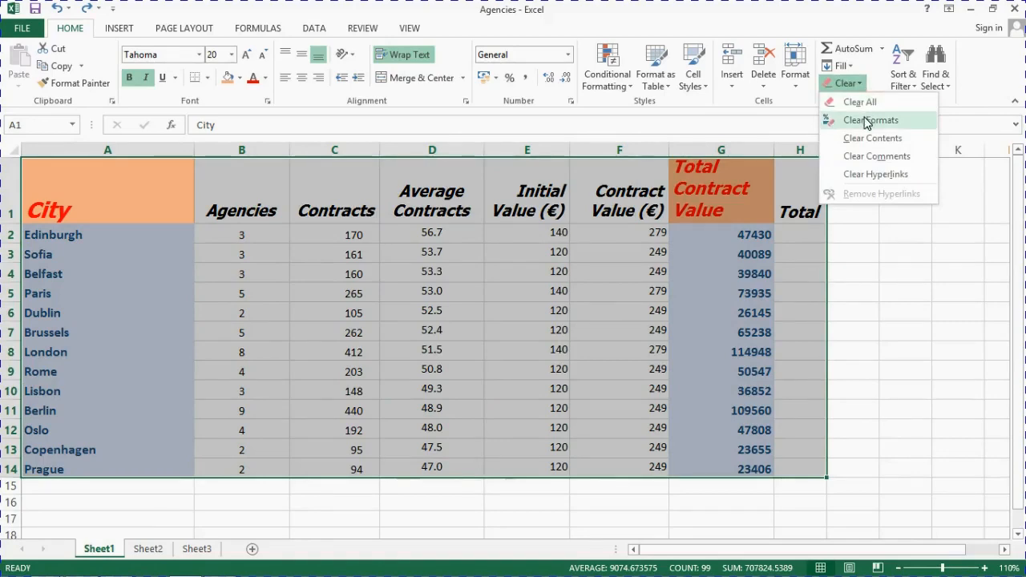
{"action": "left_click", "coordinate": [867, 121]}
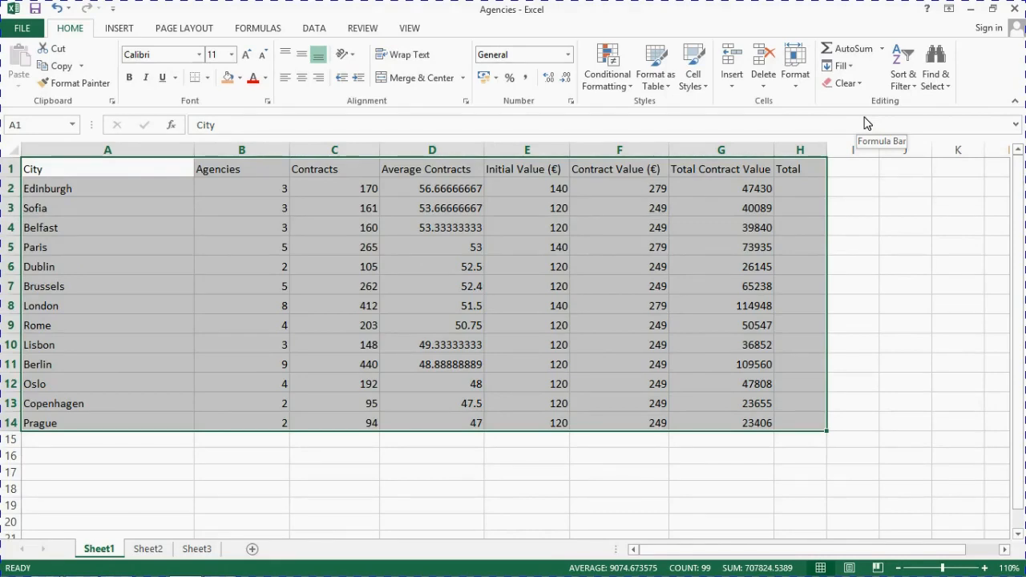
{"action": "key", "text": "ctrl+z"}
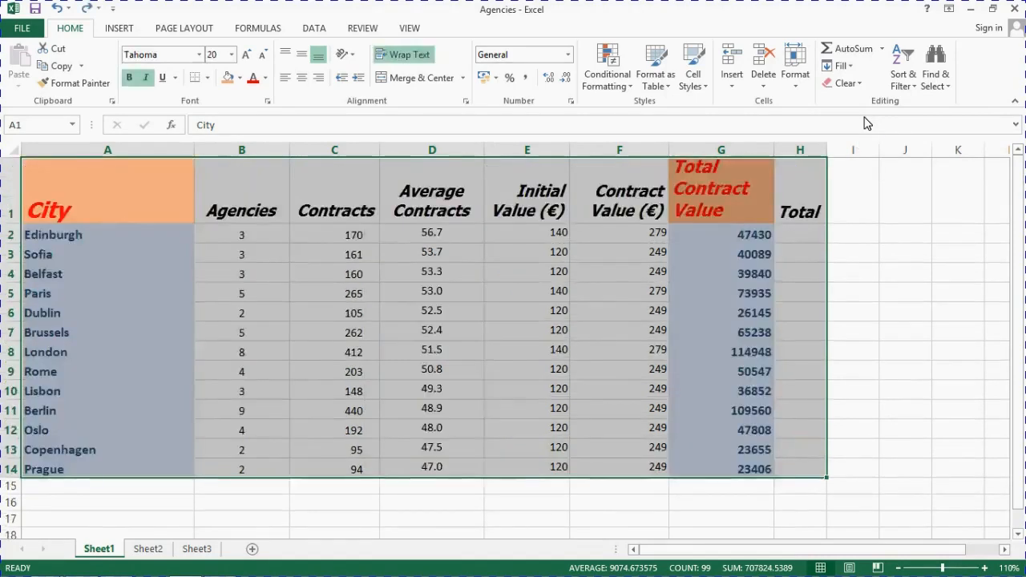
{"action": "left_click", "coordinate": [812, 297]}
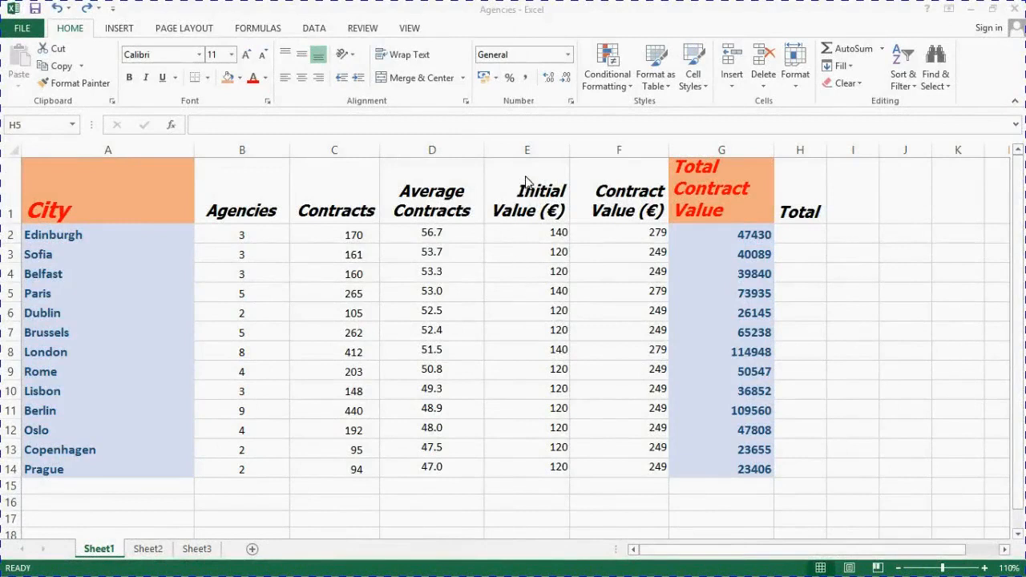
- Set the width of the Average Contracts column D to 20
{"action": "left_click", "coordinate": [469, 153]}
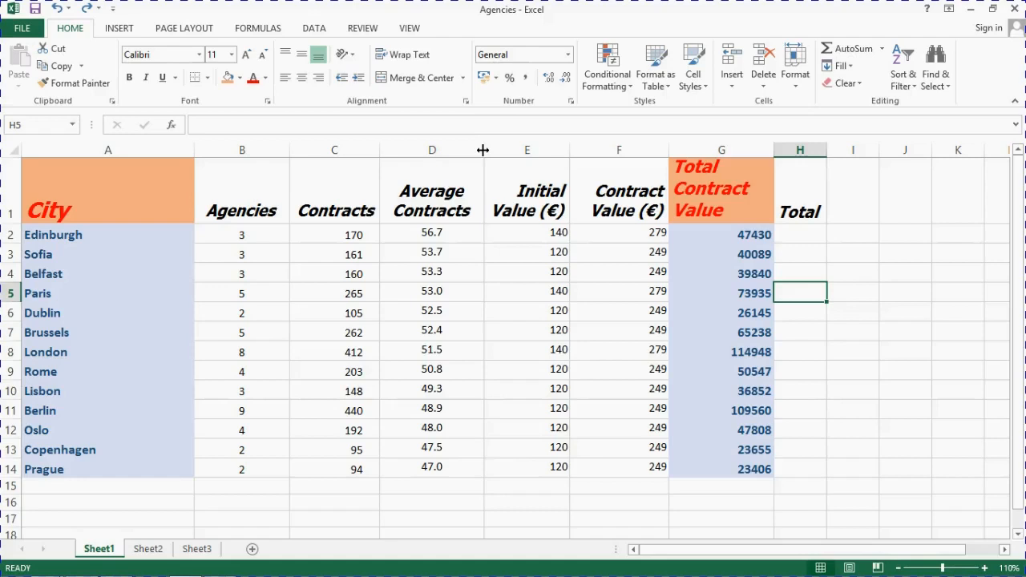
{"action": "mouse_move", "coordinate": [482, 150]}
{"action": "left_mouse_down"}
{"action": "mouse_move", "coordinate": [463, 150]}
{"action": "mouse_move", "coordinate": [483, 150]}
{"action": "left_mouse_up"}
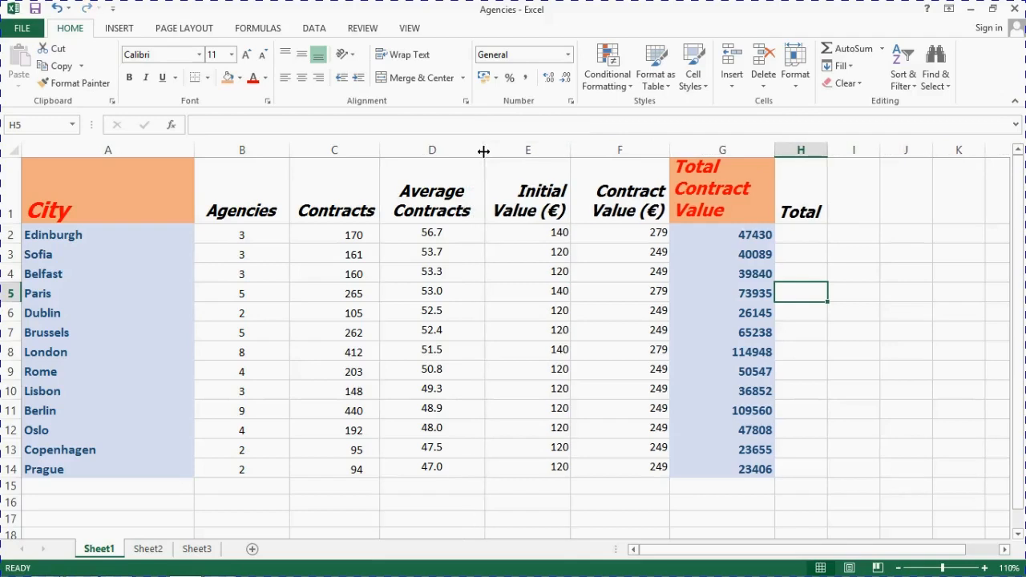
{"action": "left_click", "coordinate": [445, 149]}
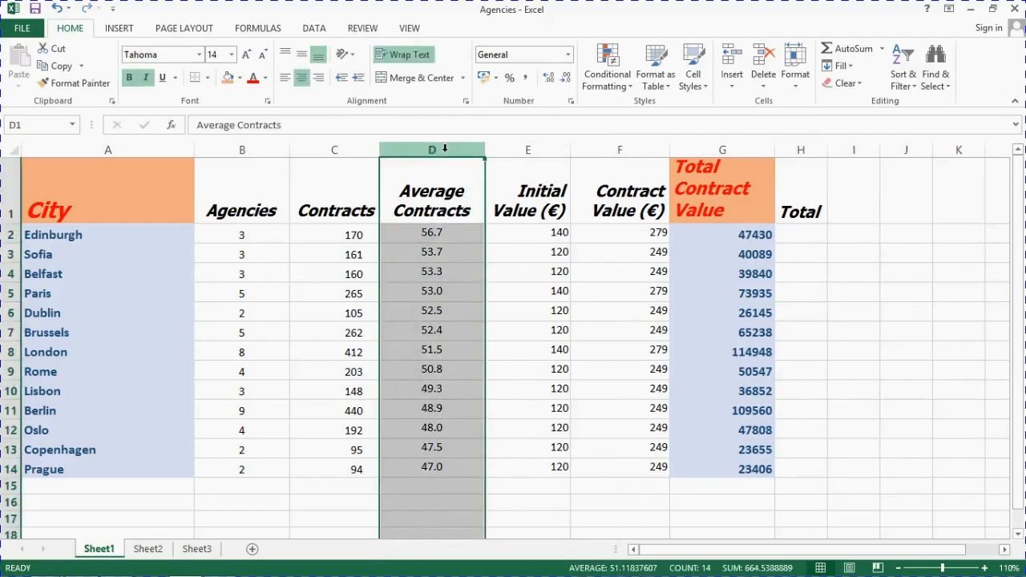
{"action": "right_click", "coordinate": [445, 150]}
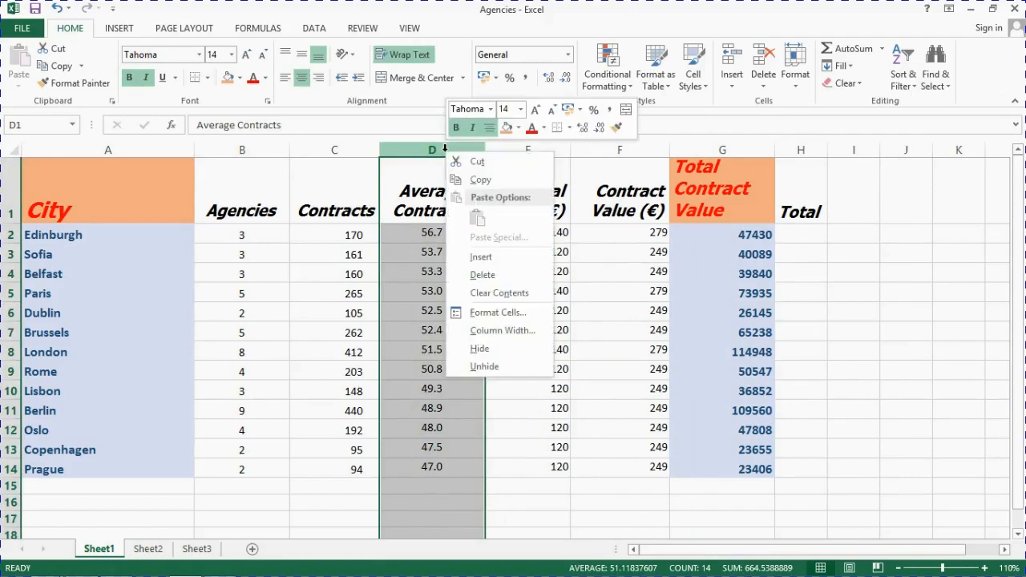
{"action": "left_click", "coordinate": [487, 336]}
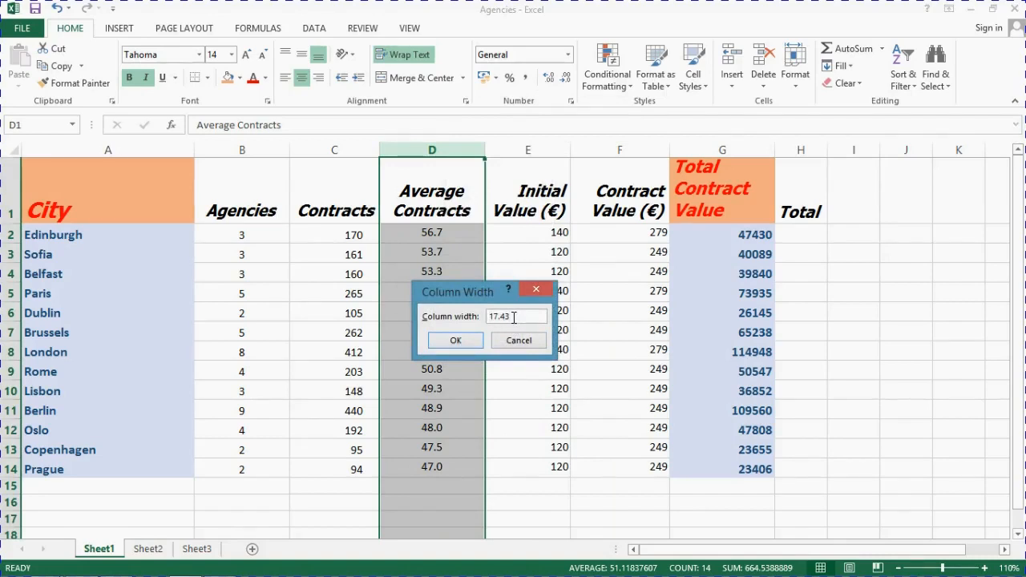
{"action": "type", "text": "20"}
{"action": "left_click", "coordinate": [456, 341]}
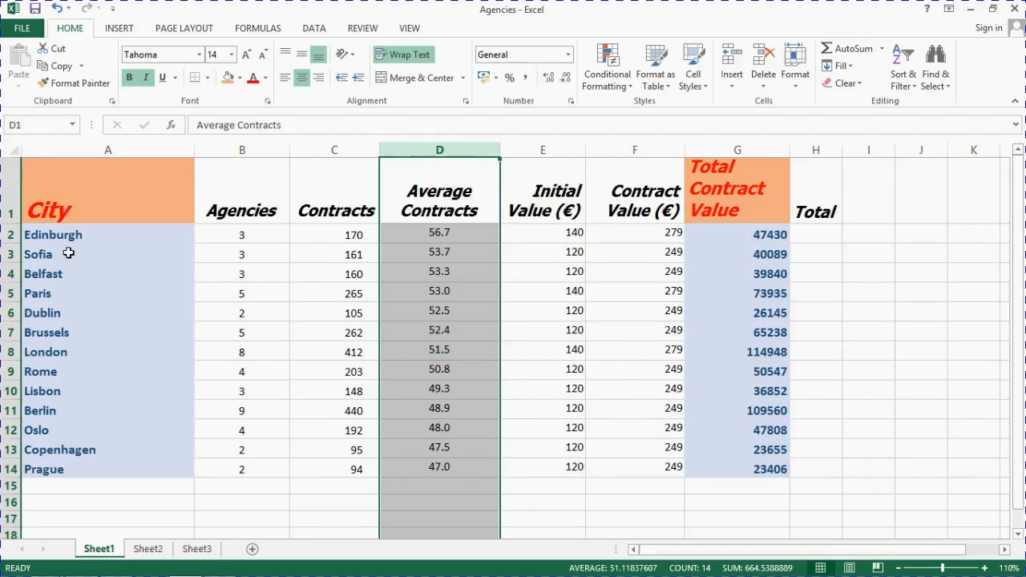
- Set the height of heading row 1 to 65
{"action": "left_click", "coordinate": [7, 198]}
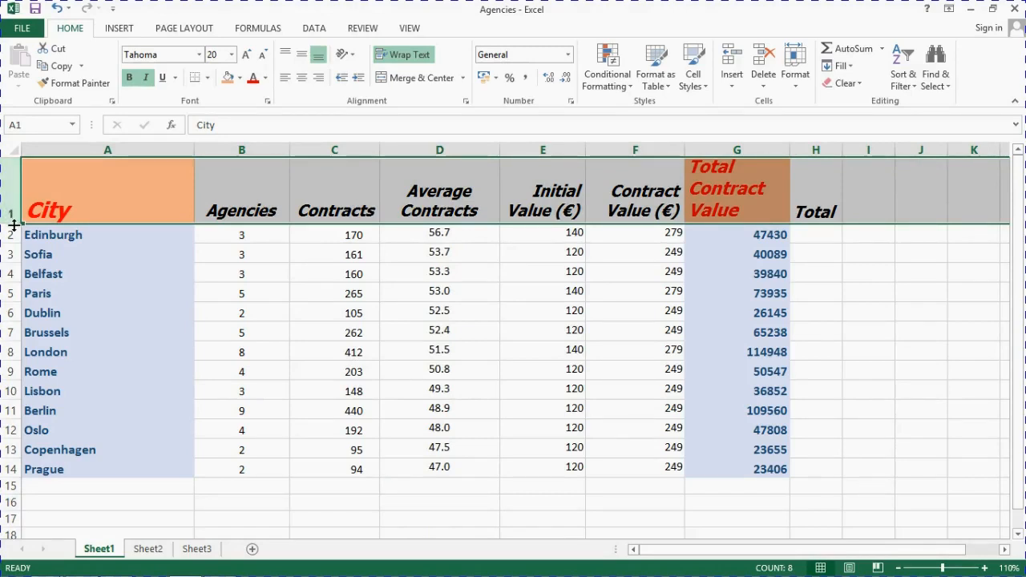
{"action": "mouse_move", "coordinate": [14, 227]}
{"action": "left_mouse_down"}
{"action": "mouse_move", "coordinate": [15, 241]}
{"action": "mouse_move", "coordinate": [13, 193]}
{"action": "mouse_move", "coordinate": [13, 226]}
{"action": "left_mouse_up"}
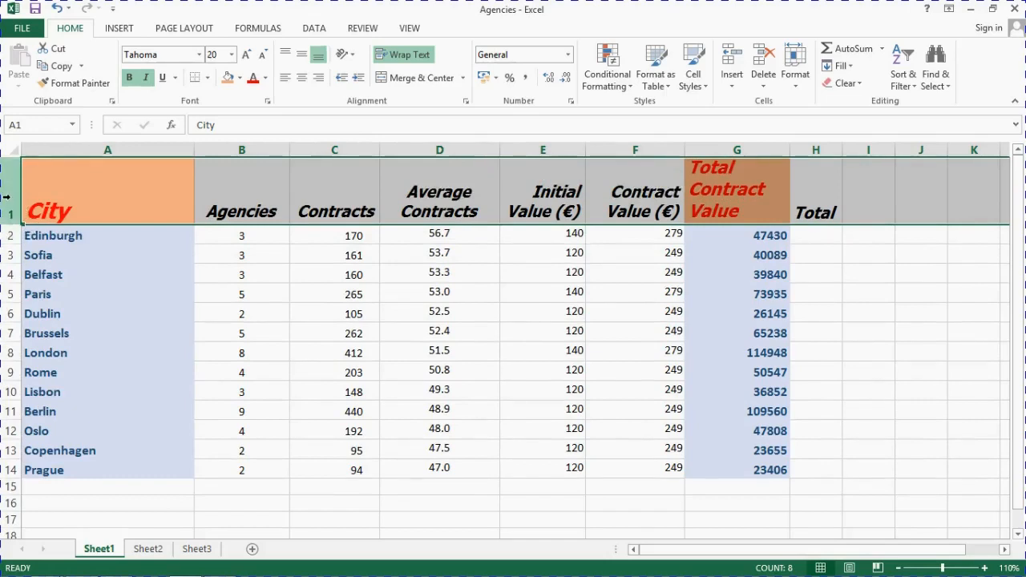
{"action": "right_click", "coordinate": [6, 196]}
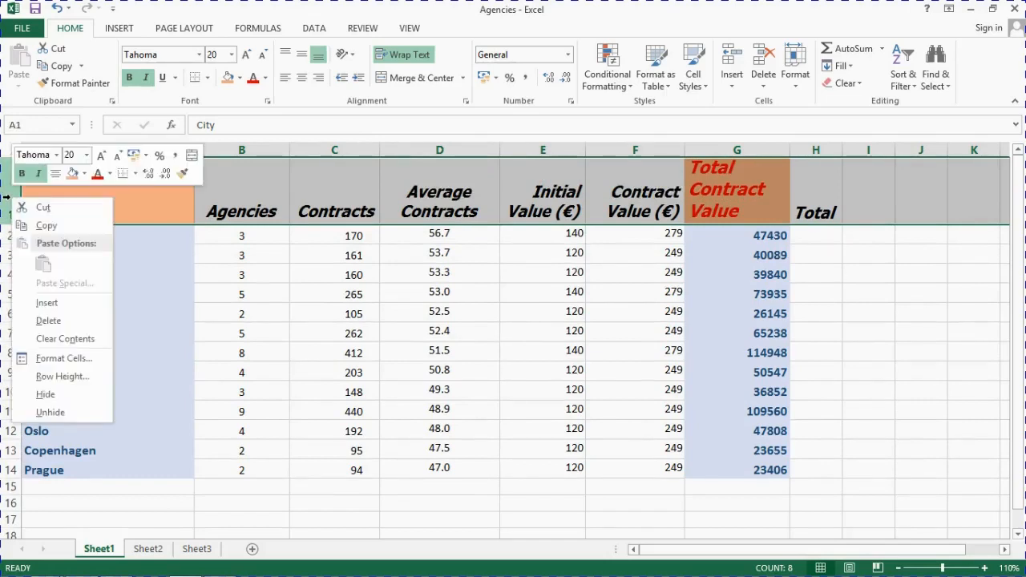
{"action": "left_click", "coordinate": [67, 376]}
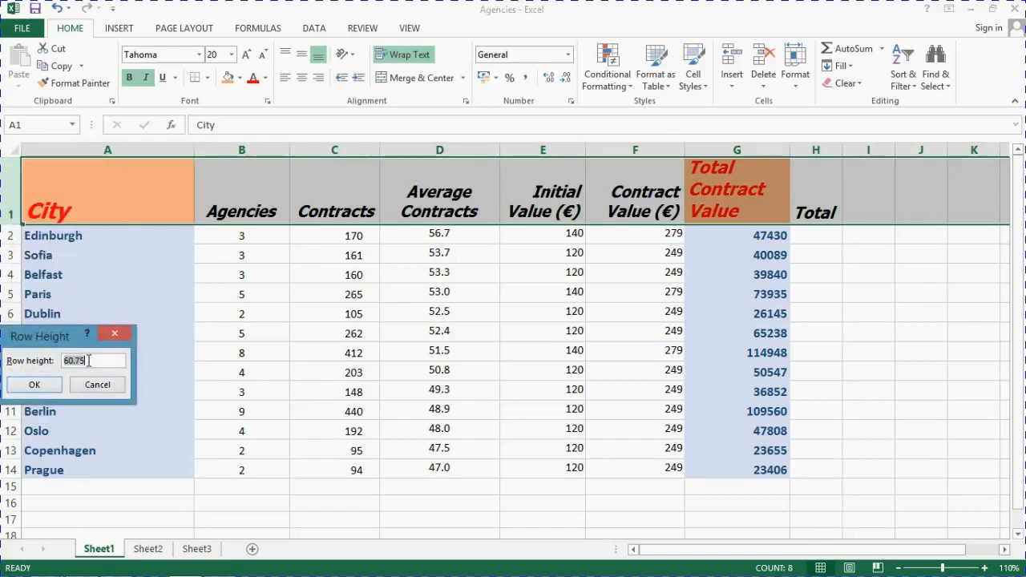
{"action": "left_click_drag", "start_coordinate": [89, 361], "coordinate": [60, 361]}
{"action": "type", "text": "65"}
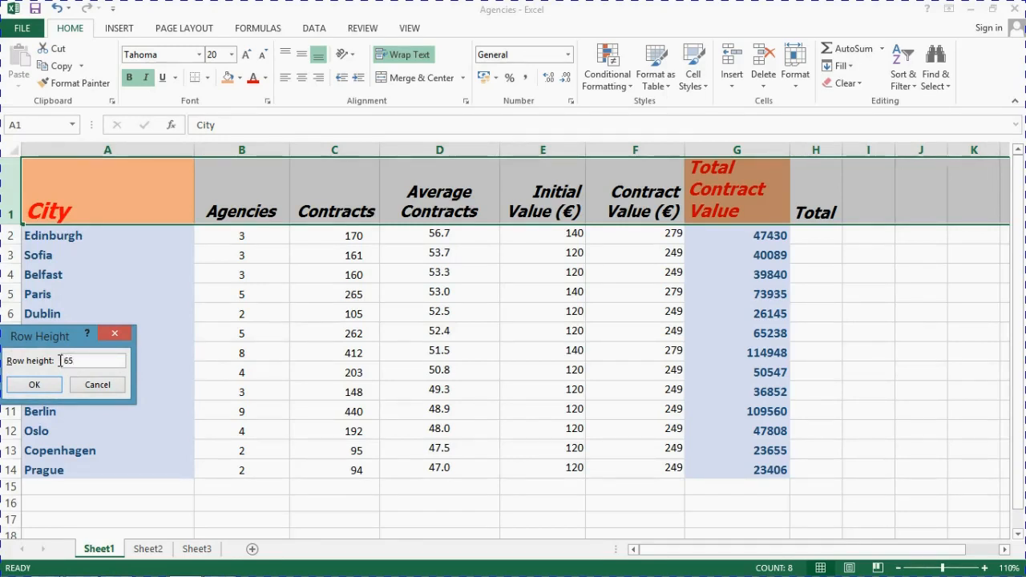
{"action": "left_click", "coordinate": [44, 385]}
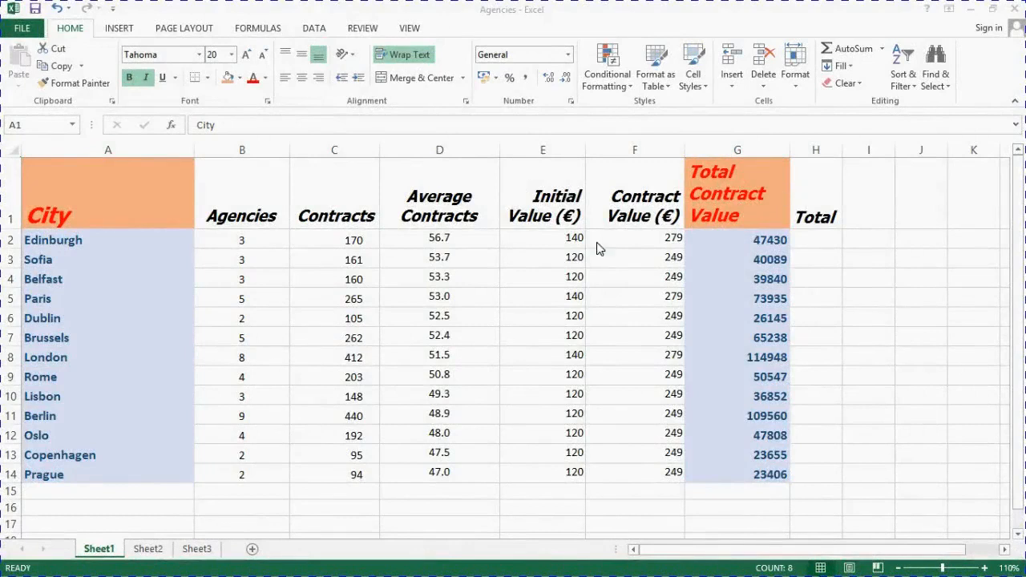
- AutoFit the height of the Edinburgh row, row 2
{"action": "left_click", "coordinate": [10, 240]}
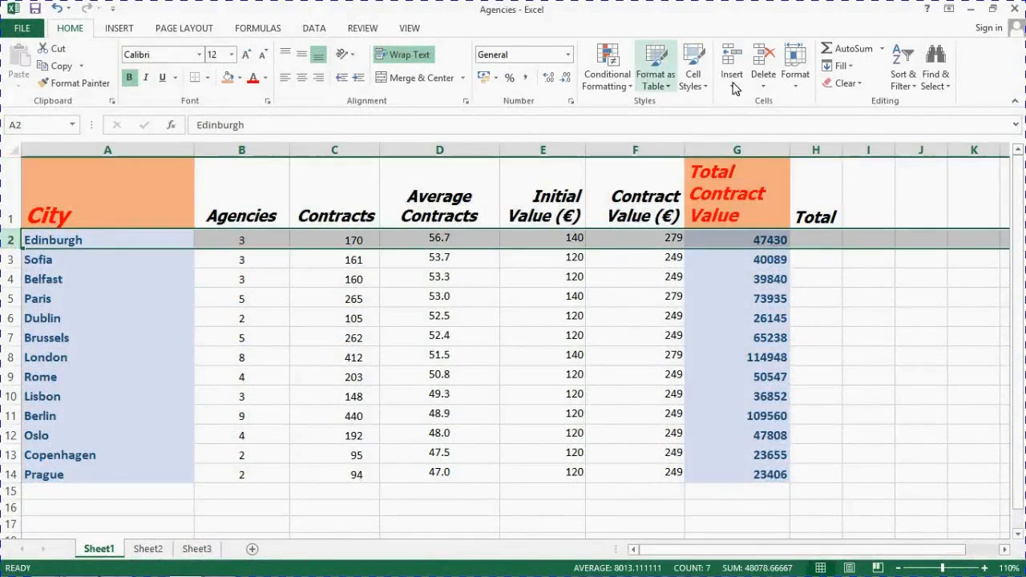
{"action": "left_click", "coordinate": [798, 88]}
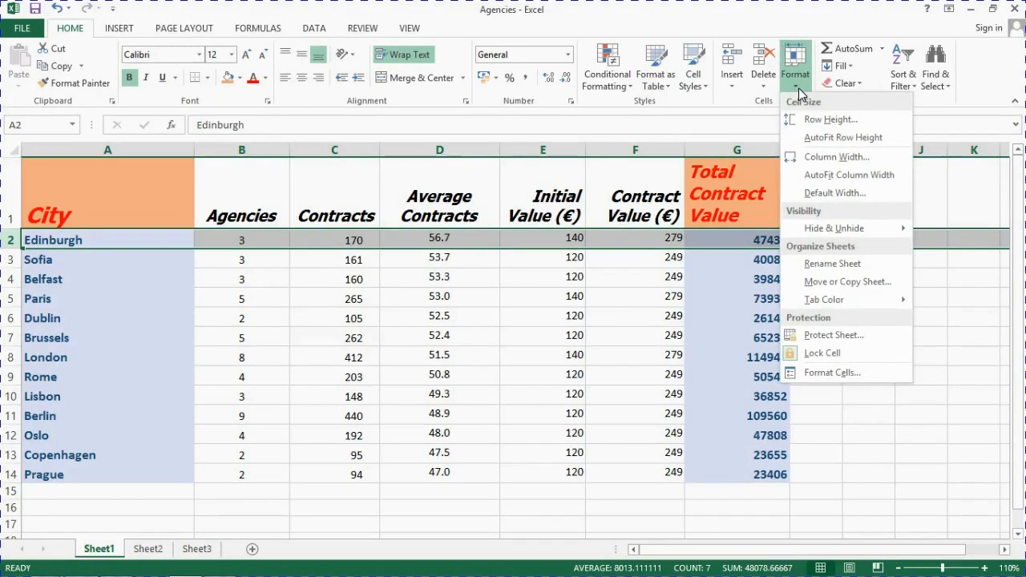
{"action": "left_click", "coordinate": [822, 142]}
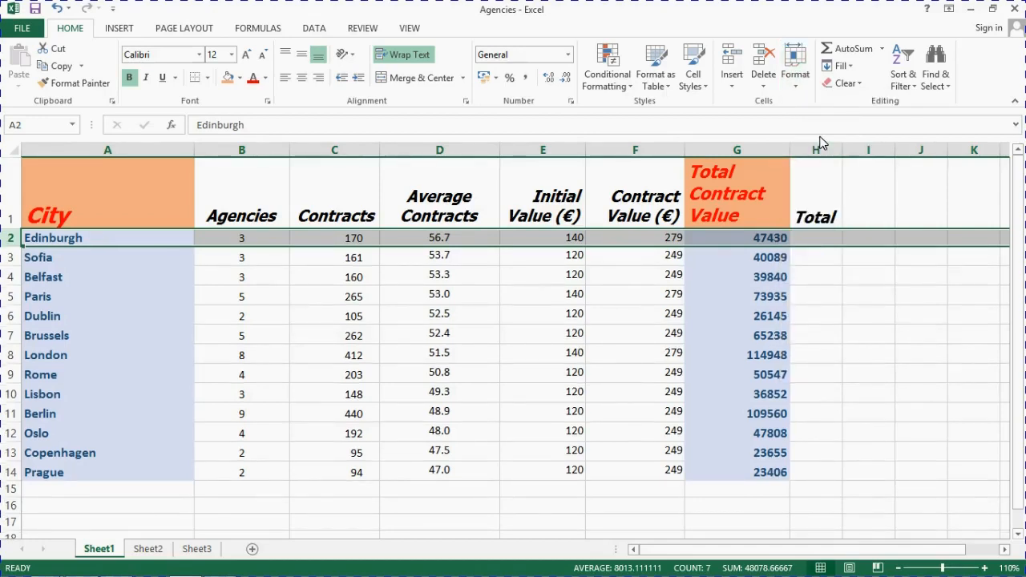
- AutoFit the width of the City column, column A
{"action": "left_click", "coordinate": [799, 81]}
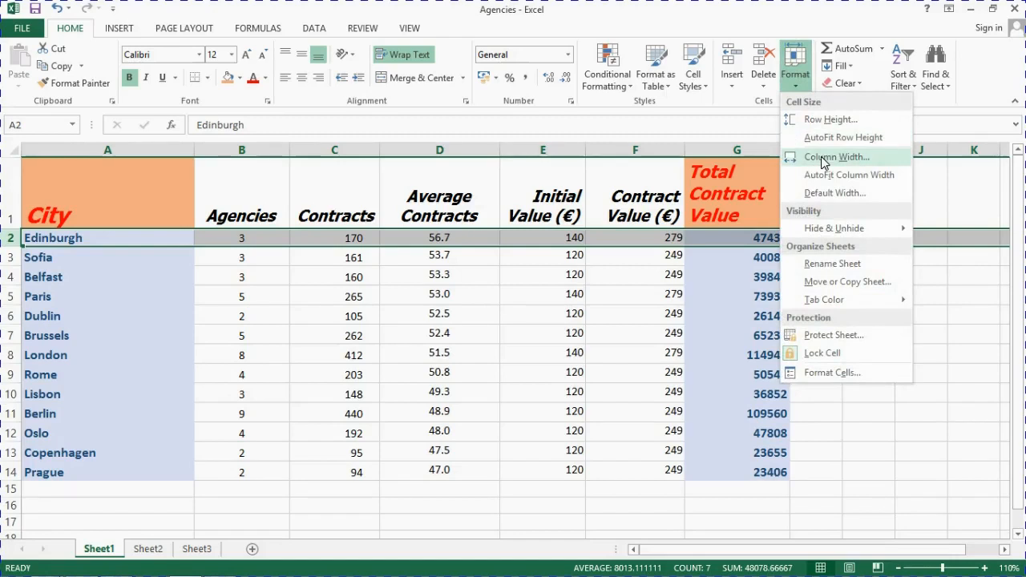
{"action": "left_click", "coordinate": [776, 7]}
{"action": "left_click", "coordinate": [129, 145]}
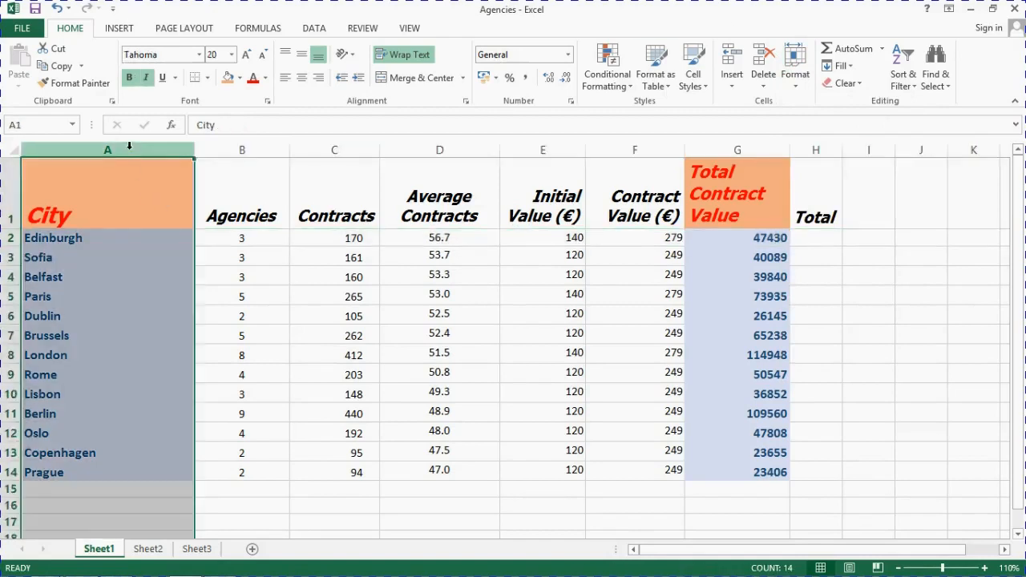
{"action": "left_click", "coordinate": [798, 83]}
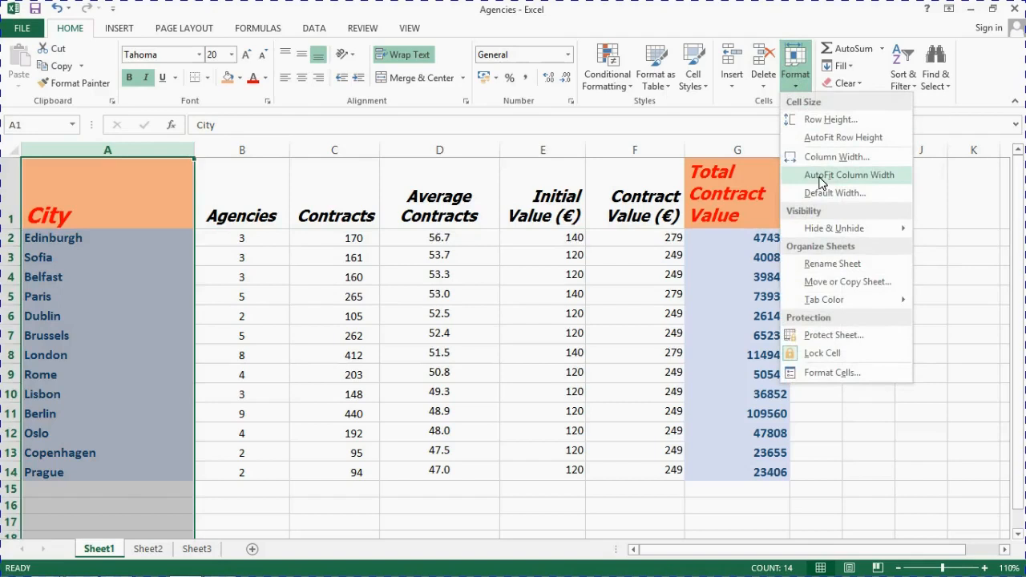
{"action": "left_click", "coordinate": [822, 176]}
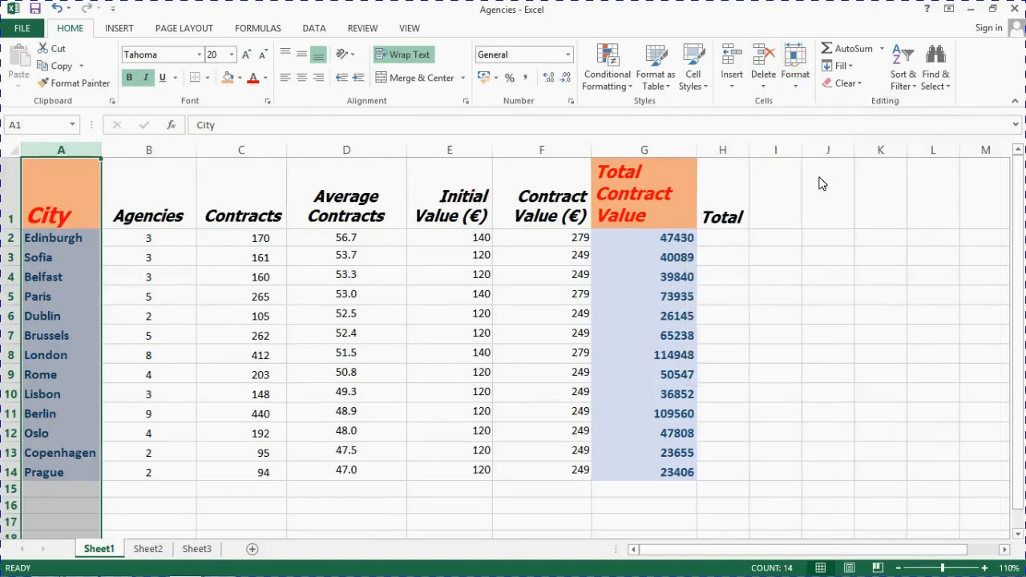
- Apply the default standard column width of 8.43 to the sheet
{"action": "left_click", "coordinate": [798, 88]}
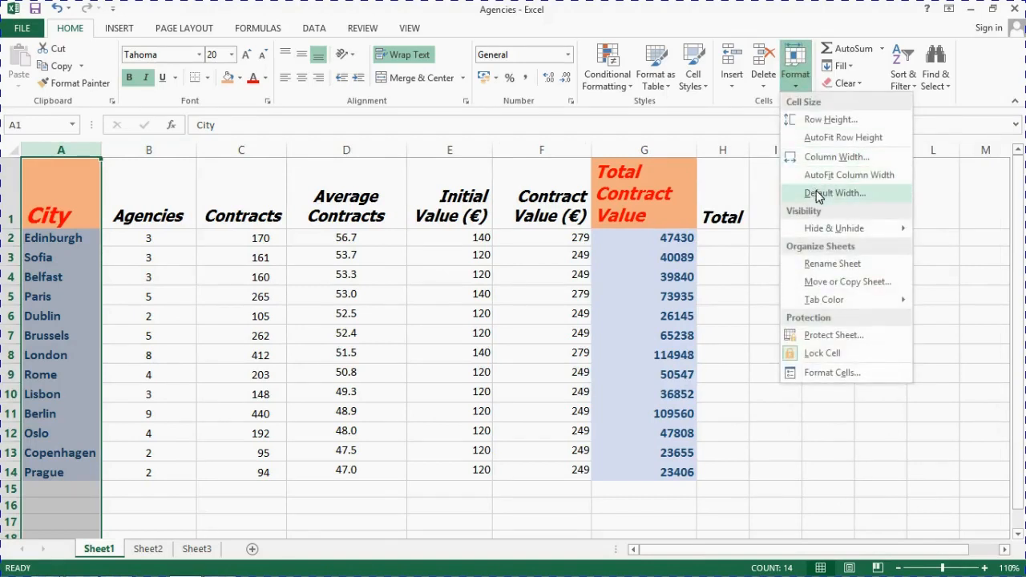
{"action": "left_click", "coordinate": [818, 194]}
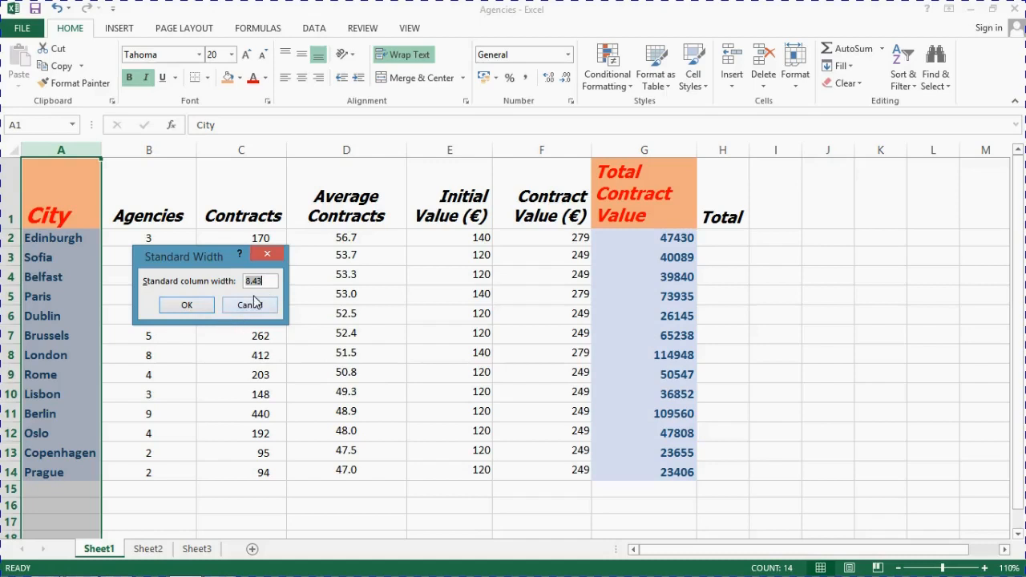
{"action": "left_click", "coordinate": [187, 306]}
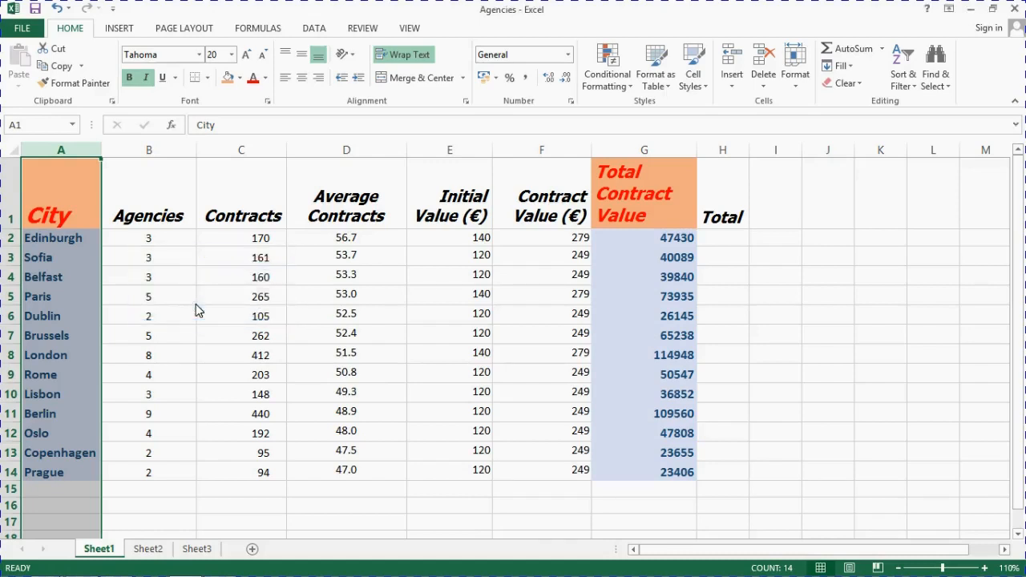
- Set the height of the Brussels row, row 7, to 24, and undo the height change
{"action": "left_click", "coordinate": [11, 335]}
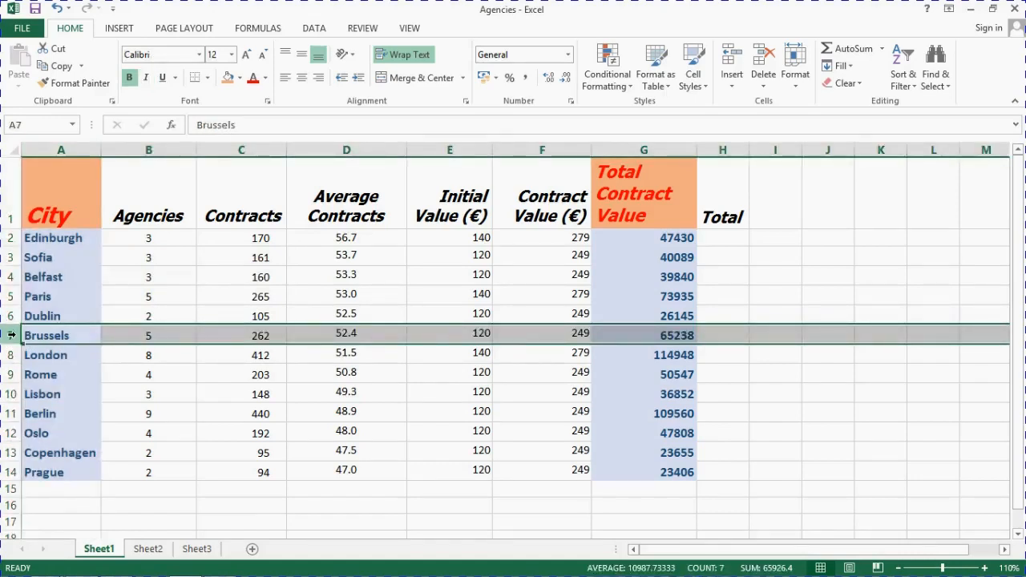
{"action": "right_click", "coordinate": [11, 336]}
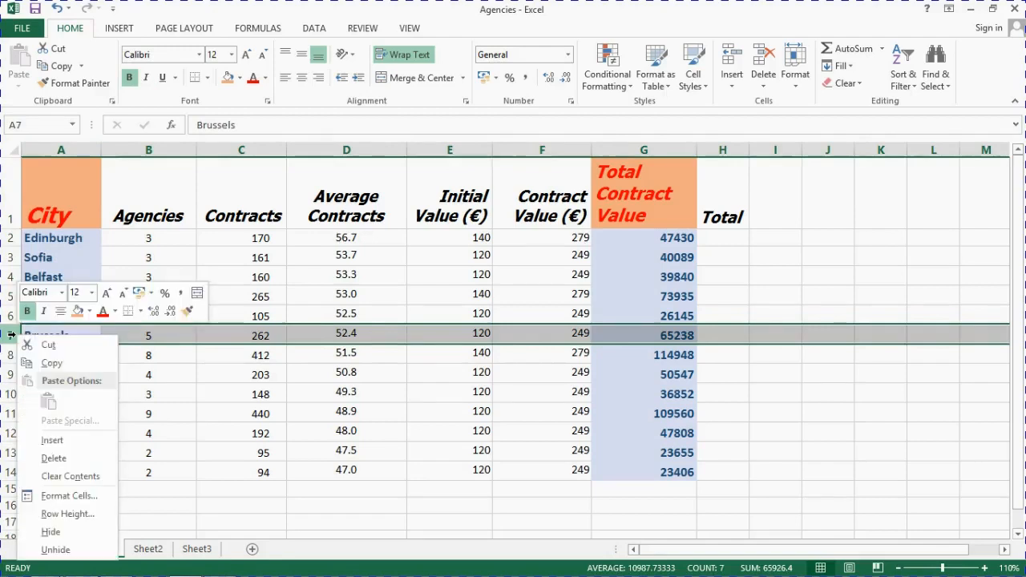
{"action": "left_click", "coordinate": [69, 514]}
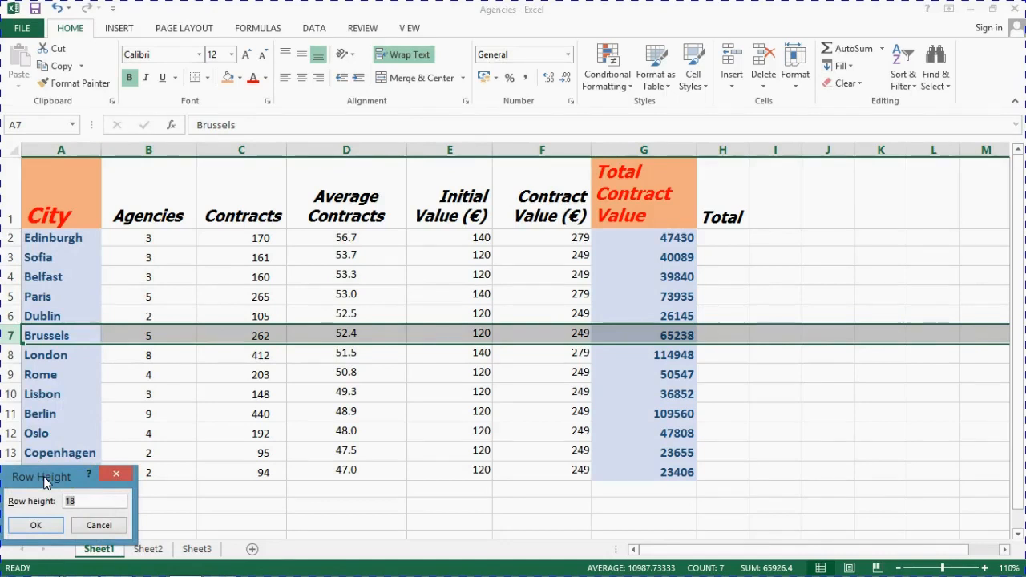
{"action": "left_click_drag", "start_coordinate": [70, 477], "coordinate": [88, 387]}
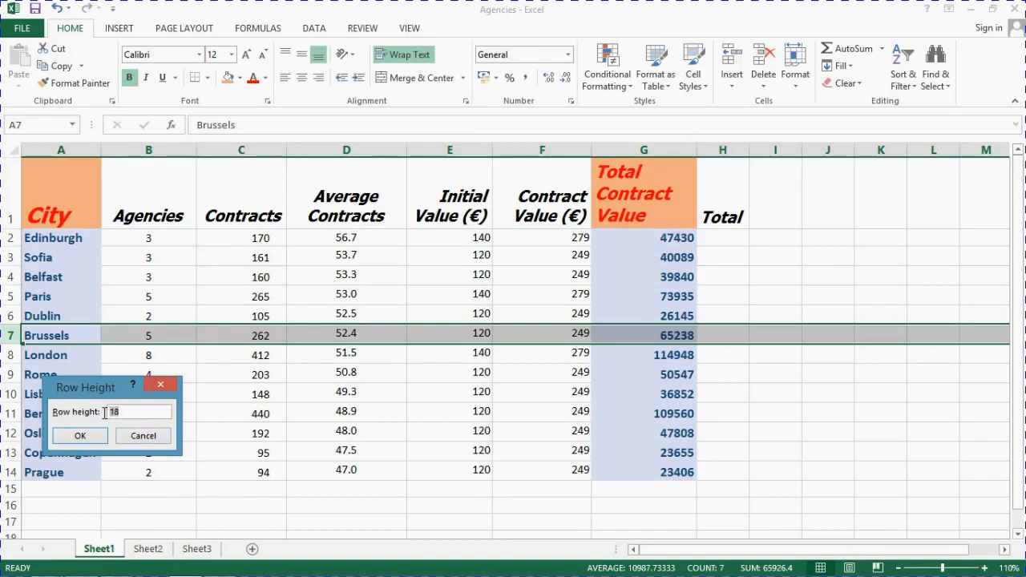
{"action": "key", "text": "BackSpace"}
{"action": "type", "text": "24"}
{"action": "left_click", "coordinate": [84, 434]}
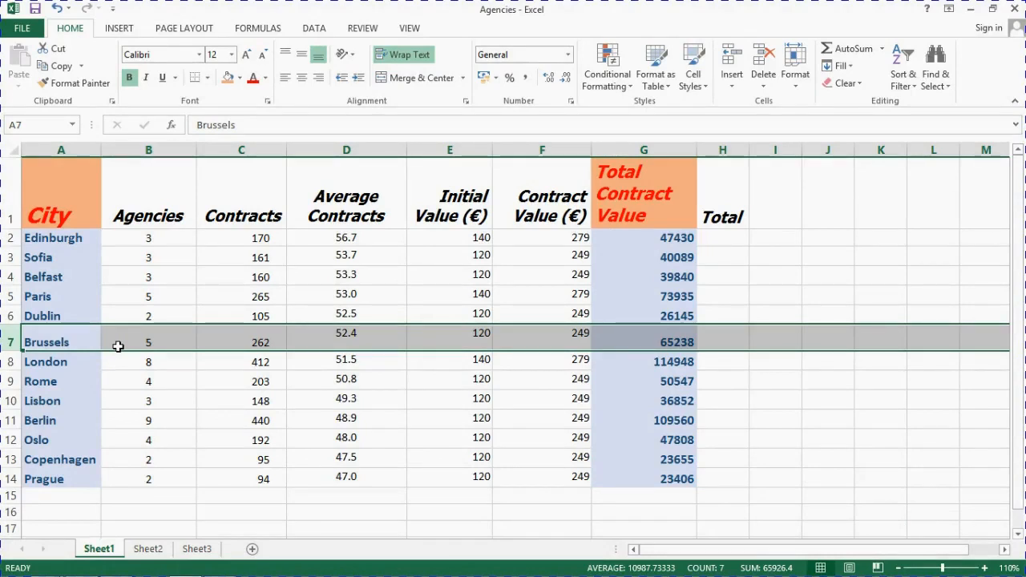
{"action": "key", "text": "ctrl+z"}
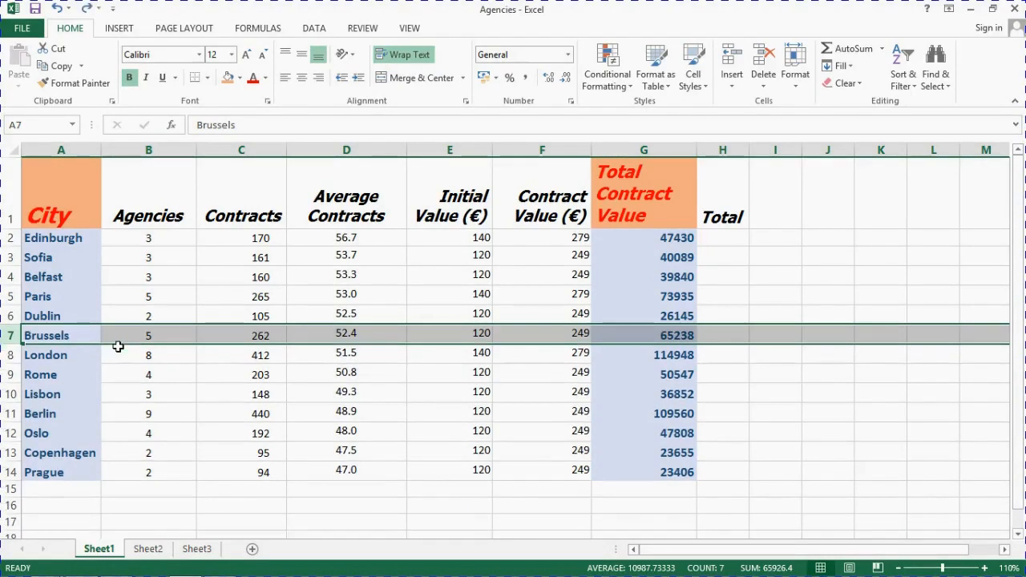
- Make the Brussels row, row 7, about two and a half times as tall, and align its contents left and vertically in the middle
{"action": "left_click", "coordinate": [221, 371]}
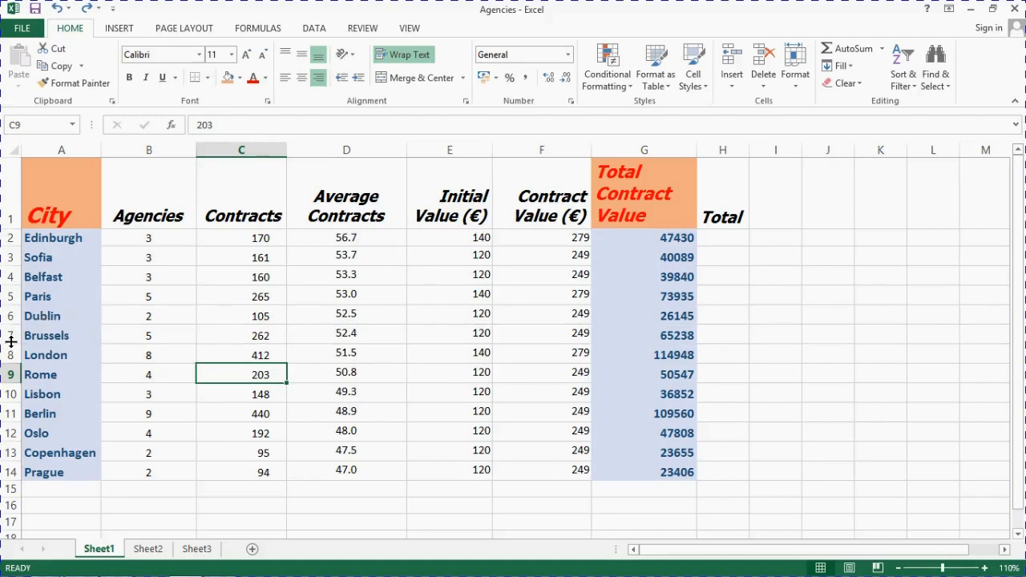
{"action": "left_click_drag", "start_coordinate": [12, 342], "coordinate": [14, 369]}
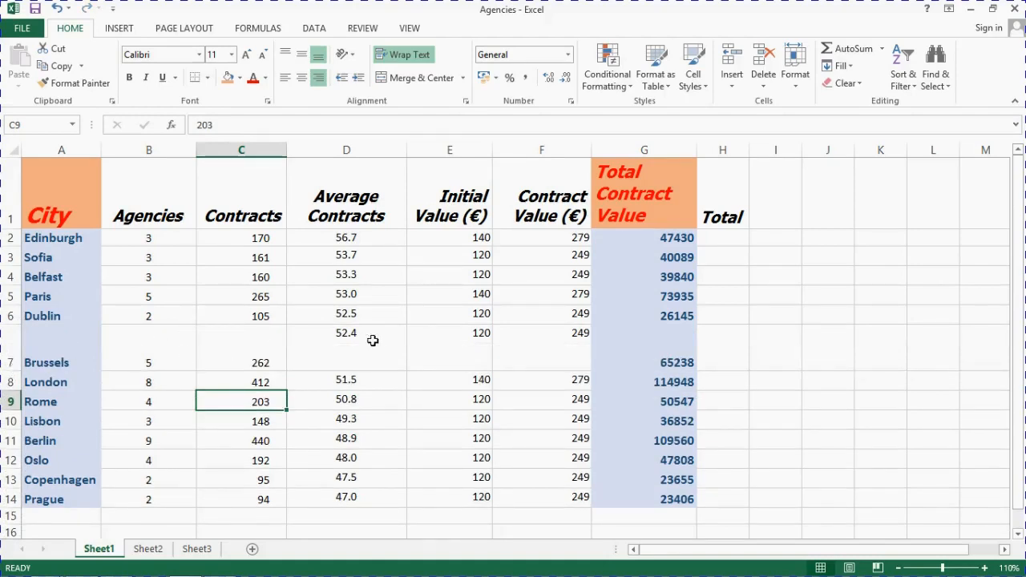
{"action": "left_click", "coordinate": [6, 346]}
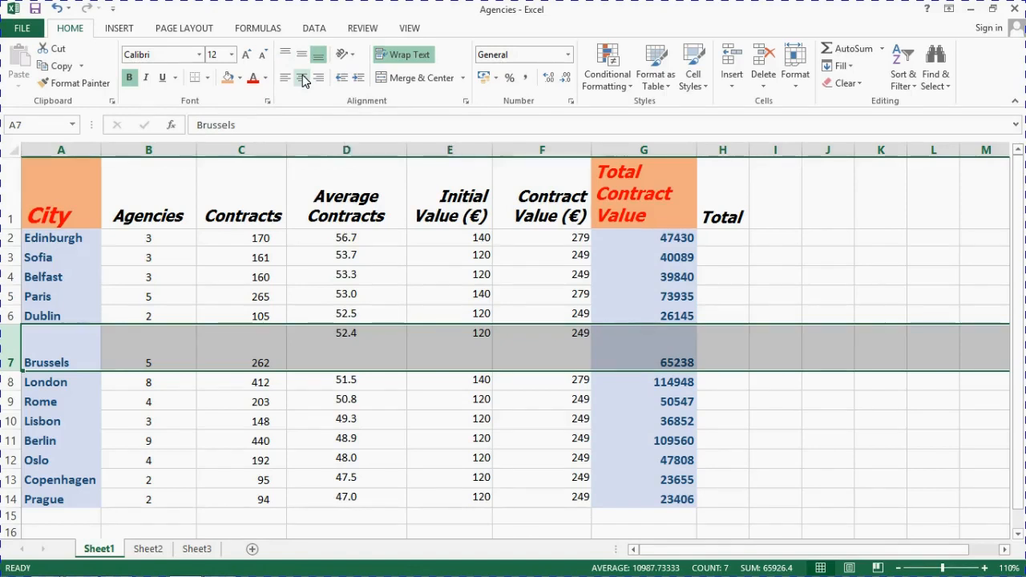
{"action": "left_click", "coordinate": [303, 80]}
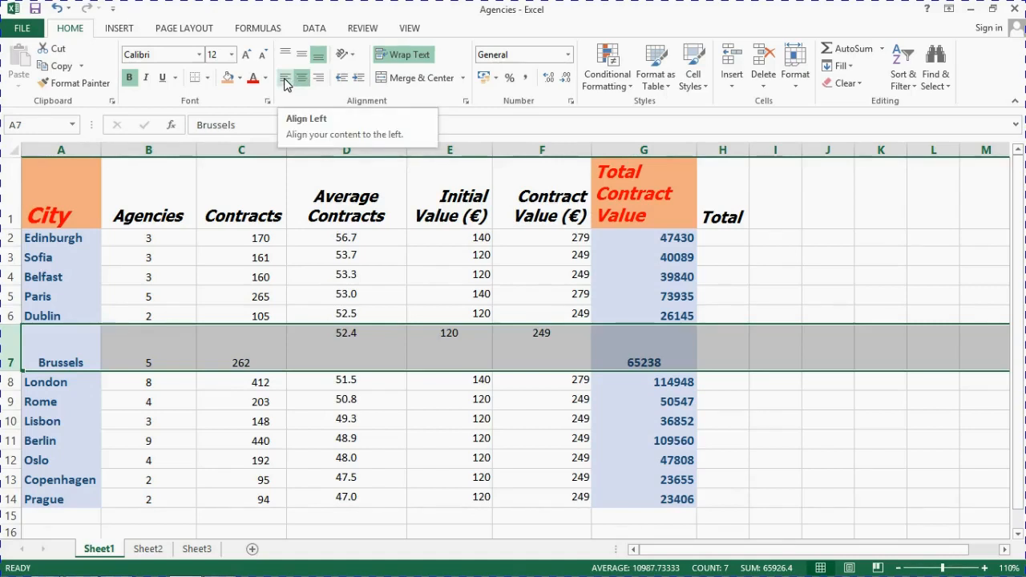
{"action": "left_click", "coordinate": [285, 81]}
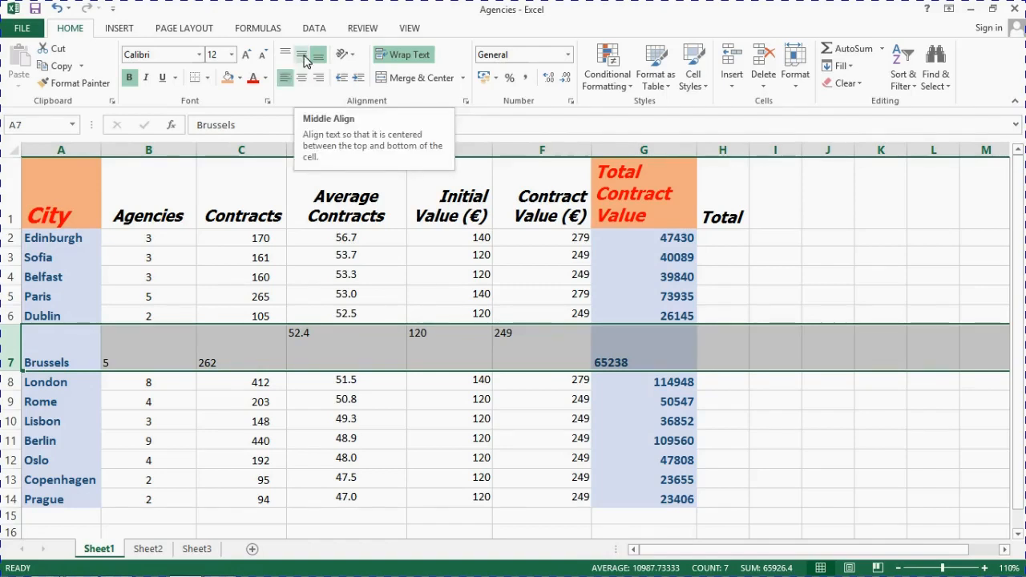
{"action": "left_click", "coordinate": [303, 61]}
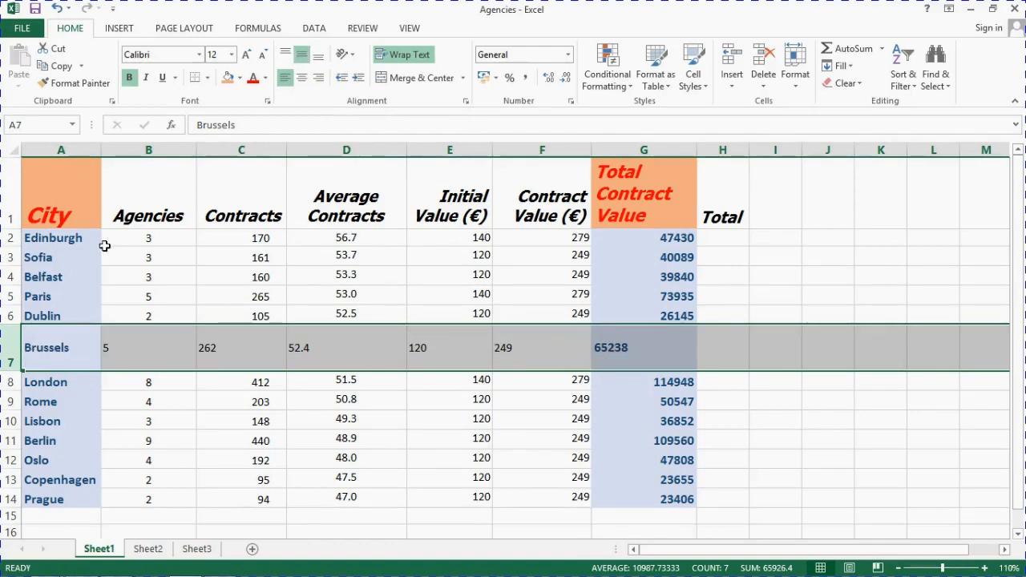
- Right-align the numeric cells of the Brussels row, B7:G7
{"action": "left_click", "coordinate": [131, 341]}
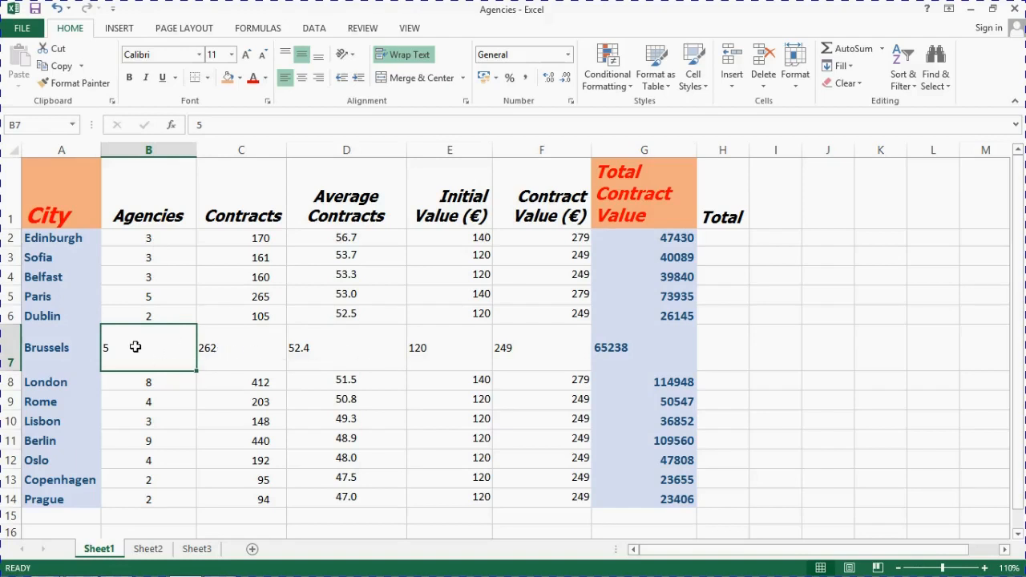
{"action": "left_click_drag", "start_coordinate": [136, 346], "coordinate": [374, 343]}
{"action": "left_click_drag", "start_coordinate": [439, 341], "coordinate": [556, 337]}
{"action": "left_click_drag", "start_coordinate": [641, 339], "coordinate": [643, 337]}
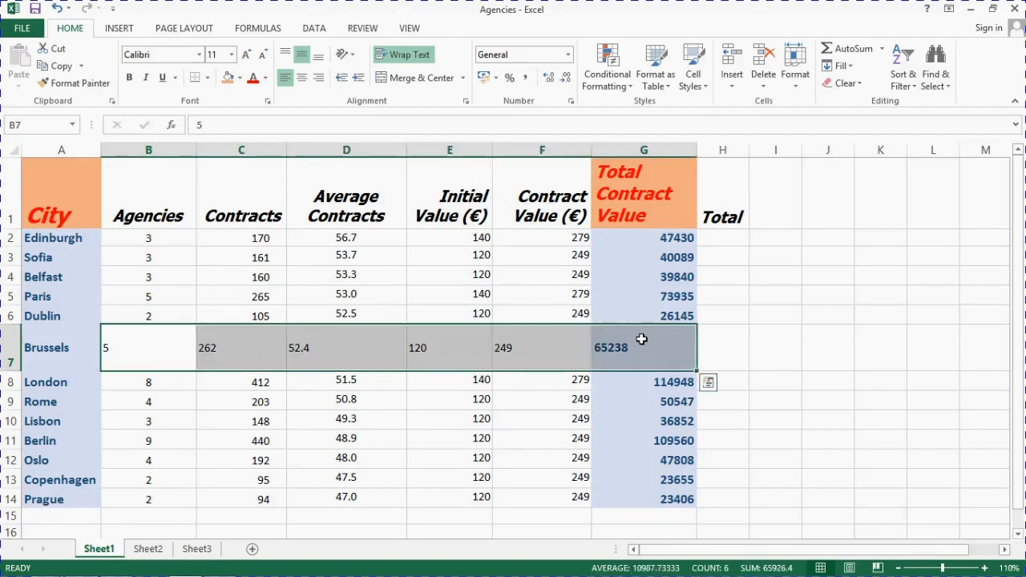
{"action": "left_click", "coordinate": [323, 78]}
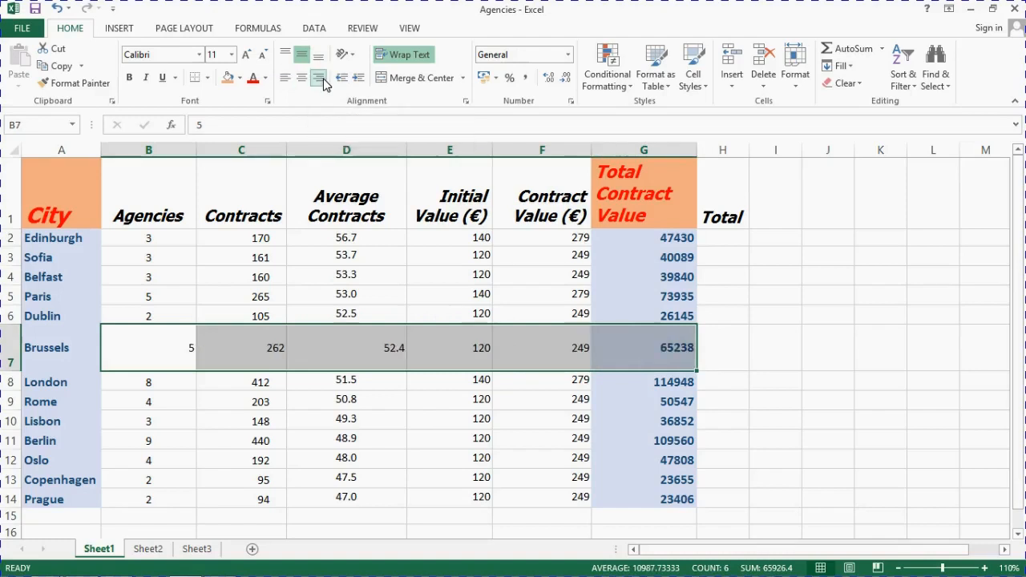
- Center the Agencies and Contracts values of the Brussels row, cells B7 and C7, horizontally
{"action": "left_click", "coordinate": [175, 320]}
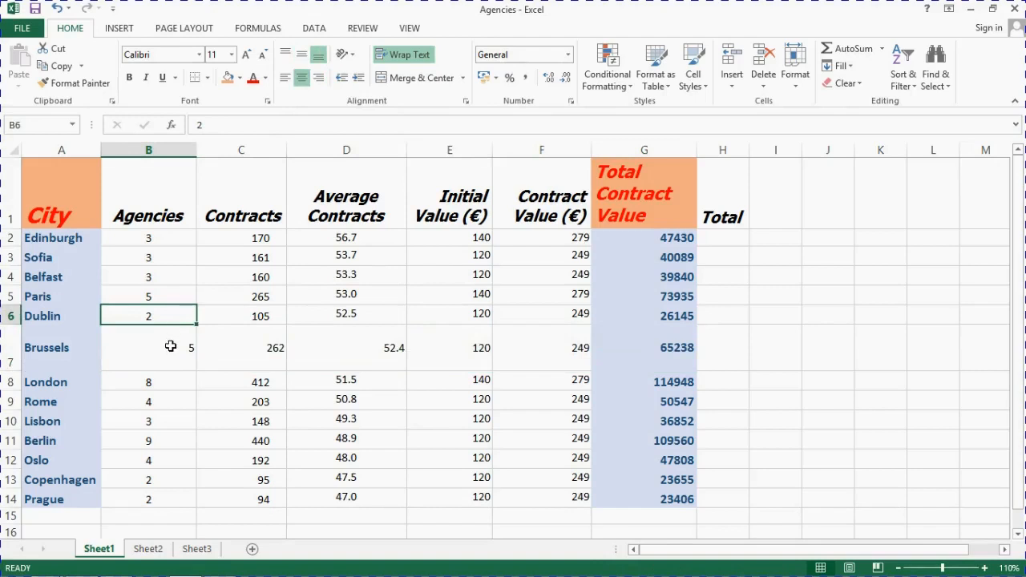
{"action": "left_click", "coordinate": [171, 346]}
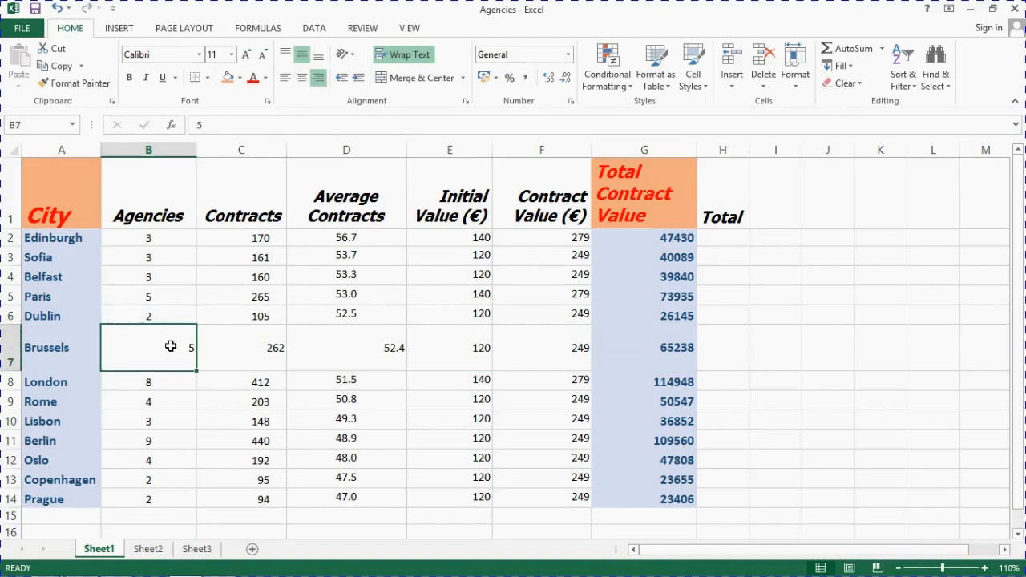
{"action": "left_click", "coordinate": [304, 83]}
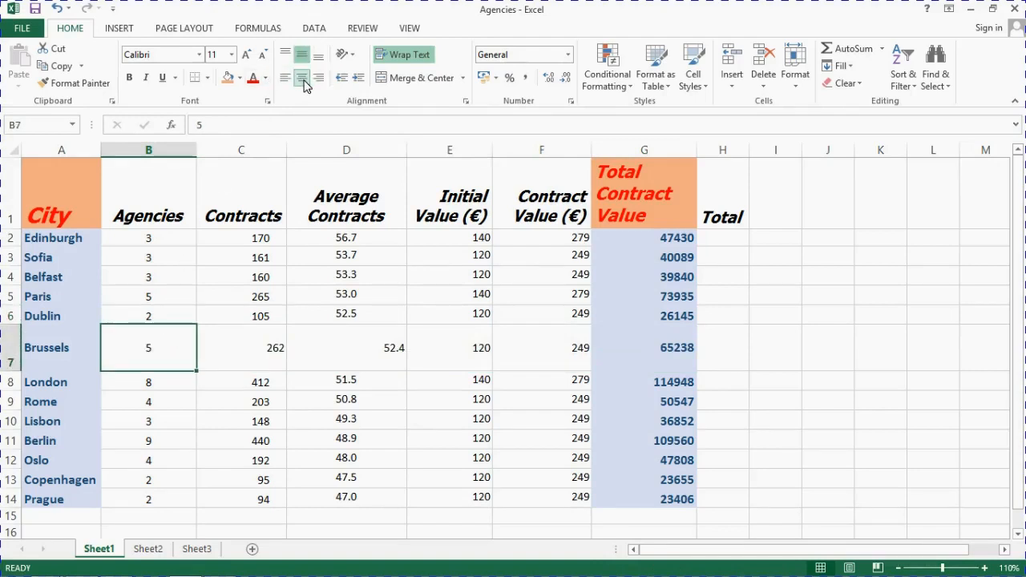
{"action": "left_click", "coordinate": [276, 350]}
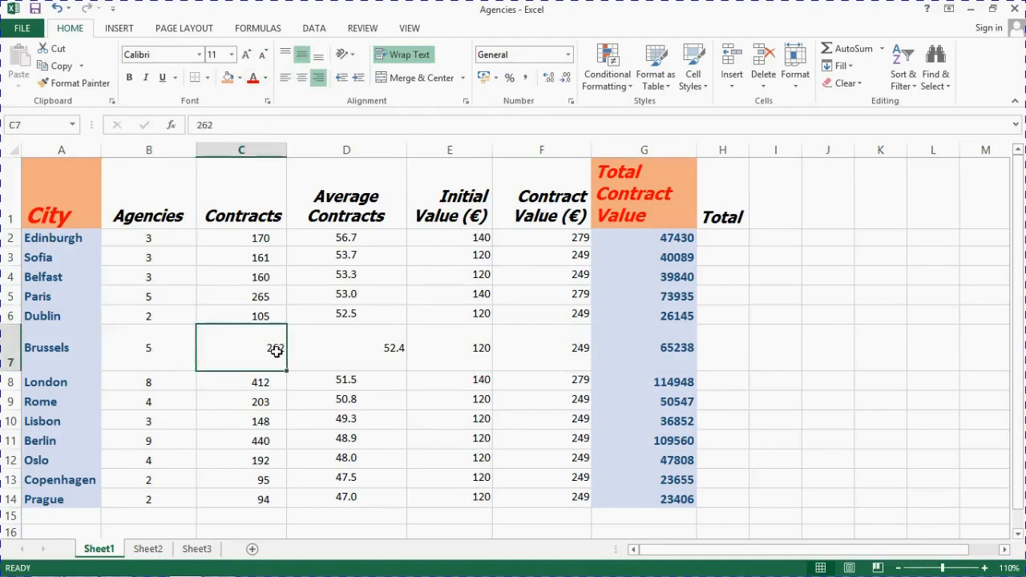
{"action": "left_click", "coordinate": [302, 81]}
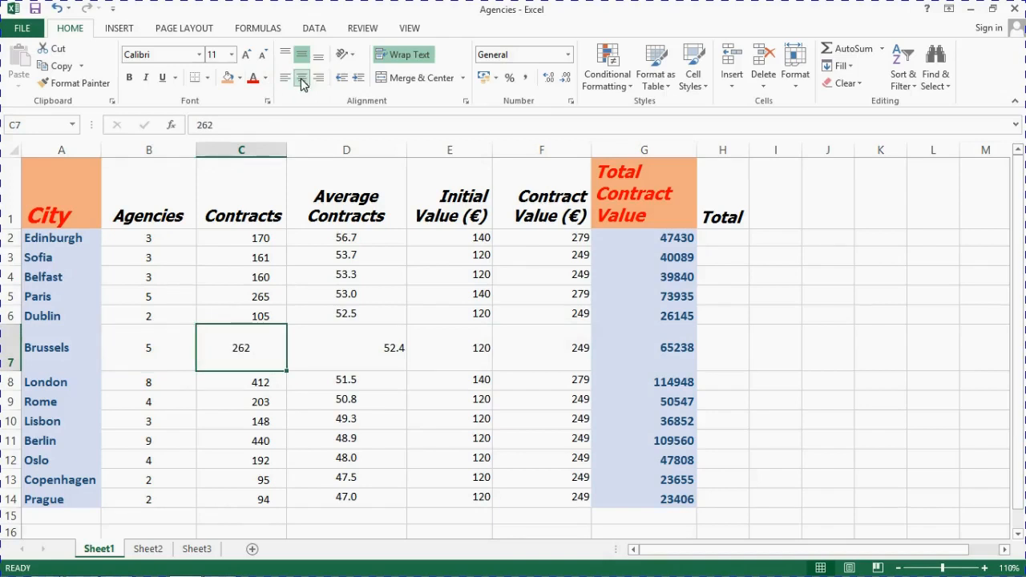